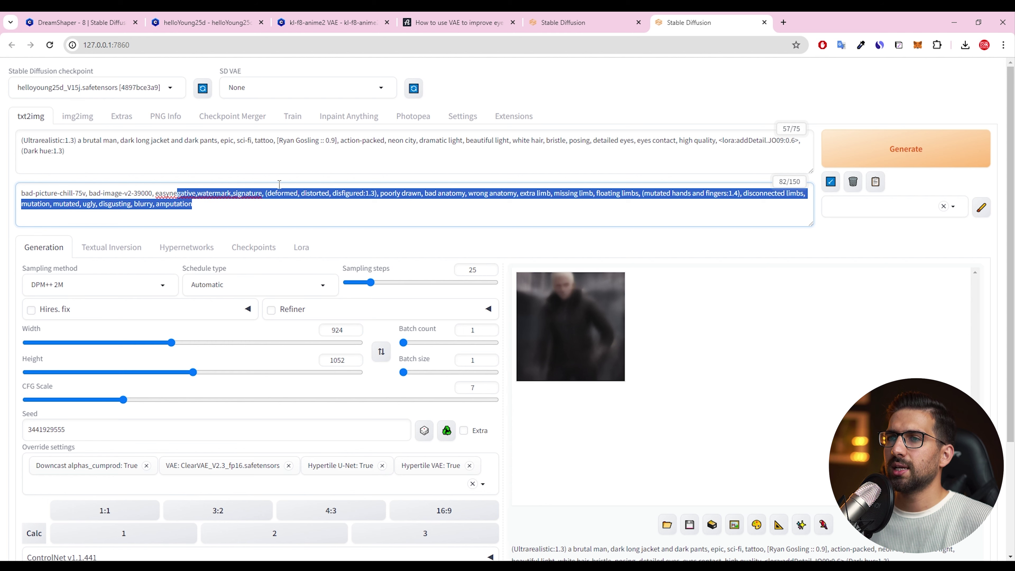
# - Choose the X/Y/Z plot script for the text-to-image generation
pyautogui.click(307, 87)
pyautogui.click(542, 84)
pyautogui.scroll(-3, 147, 358)
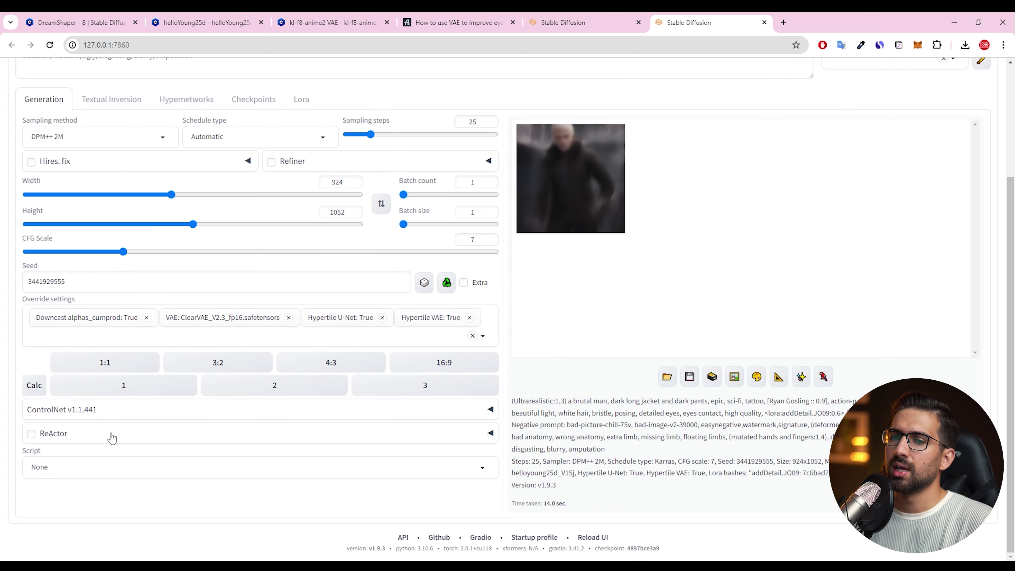
pyautogui.click(78, 465)
pyautogui.click(68, 447)
pyautogui.scroll(-3, 70, 370)
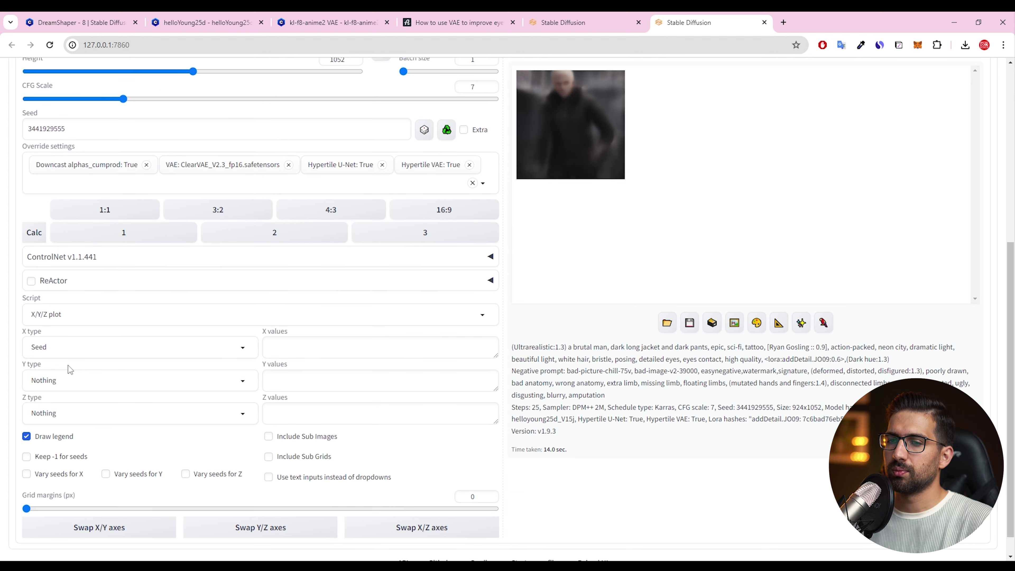
# - Set the plot's X type to VAE and fill its X values with all available VAEs, including None
pyautogui.click(79, 340)
pyautogui.scroll(-5, 75, 264)
pyautogui.click(72, 269)
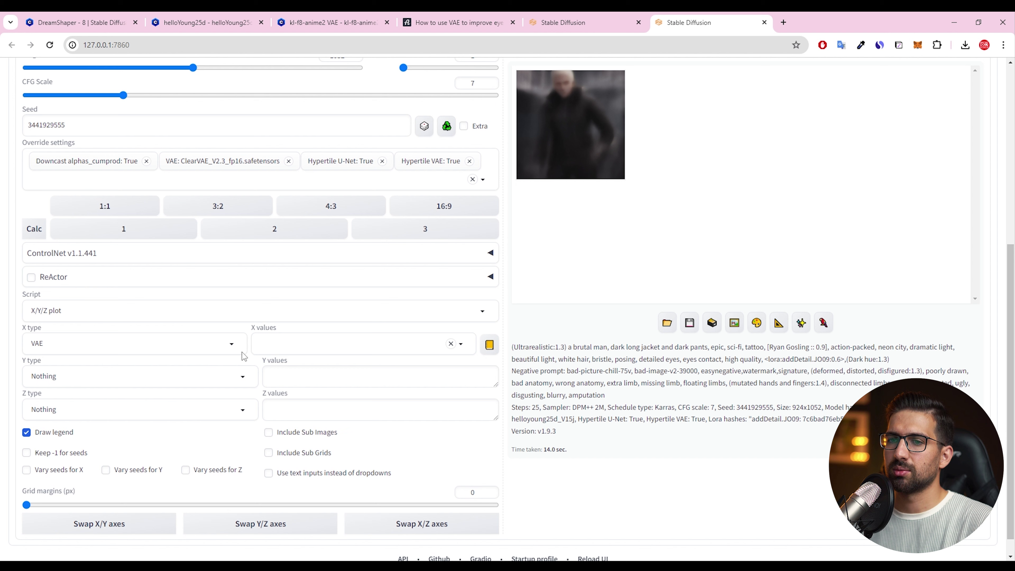
pyautogui.click(276, 349)
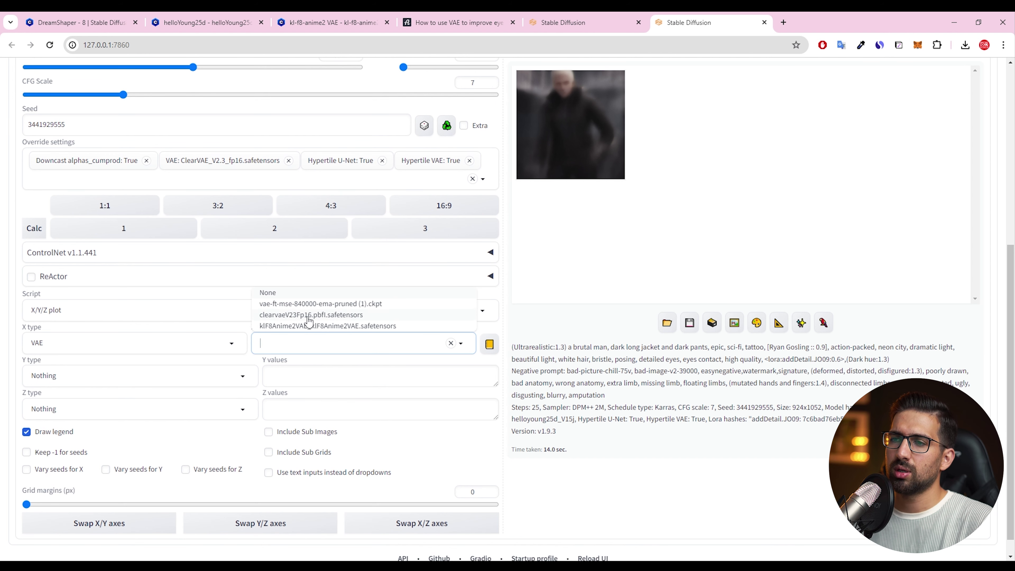
pyautogui.click(488, 345)
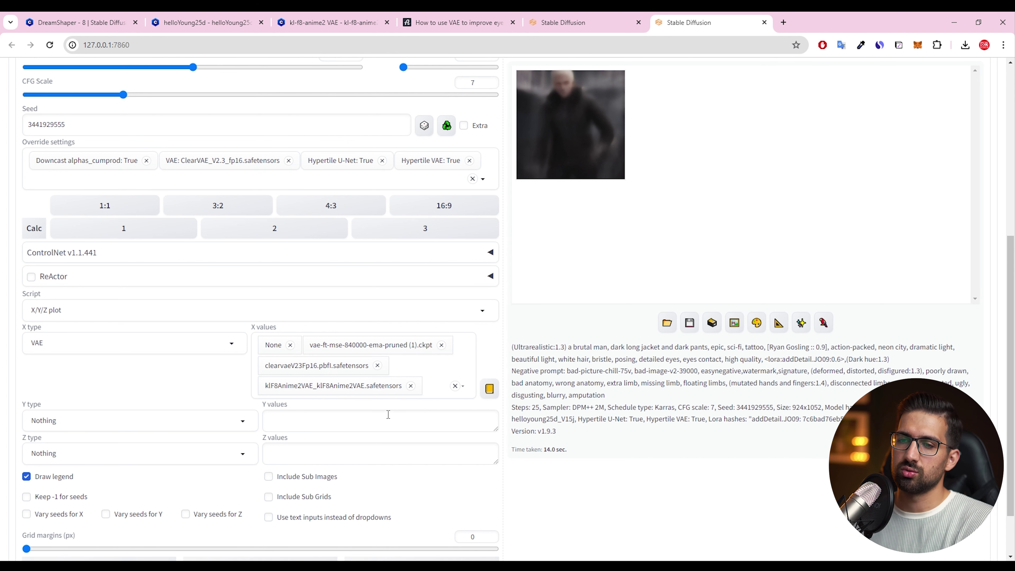
# - Set the plot's grid margins to 6 px and the sampling schedule type to Karras
pyautogui.scroll(-2, 400, 407)
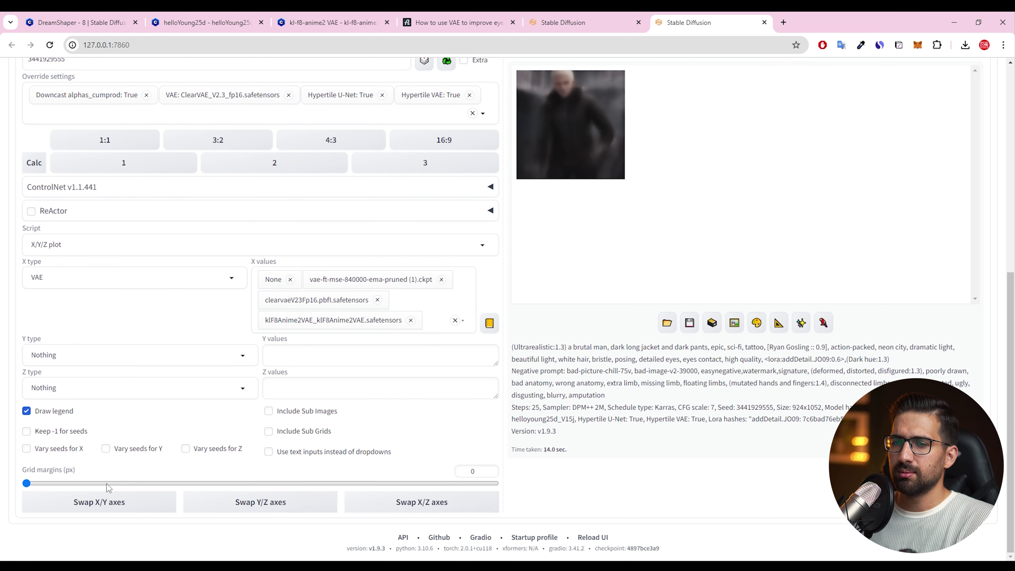
pyautogui.moveTo(26, 483); pyautogui.dragTo(37, 484)
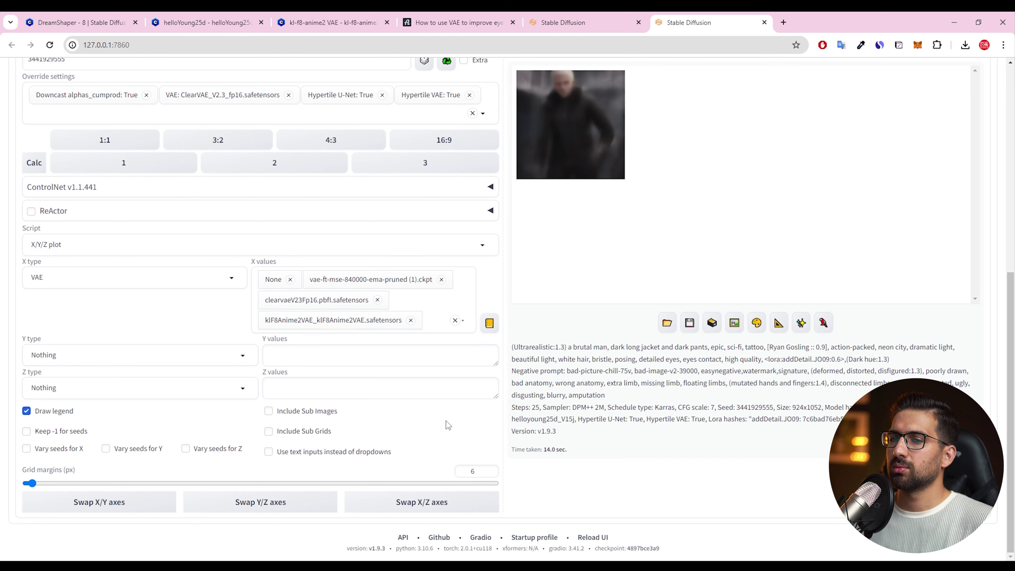
pyautogui.scroll(8, 630, 298)
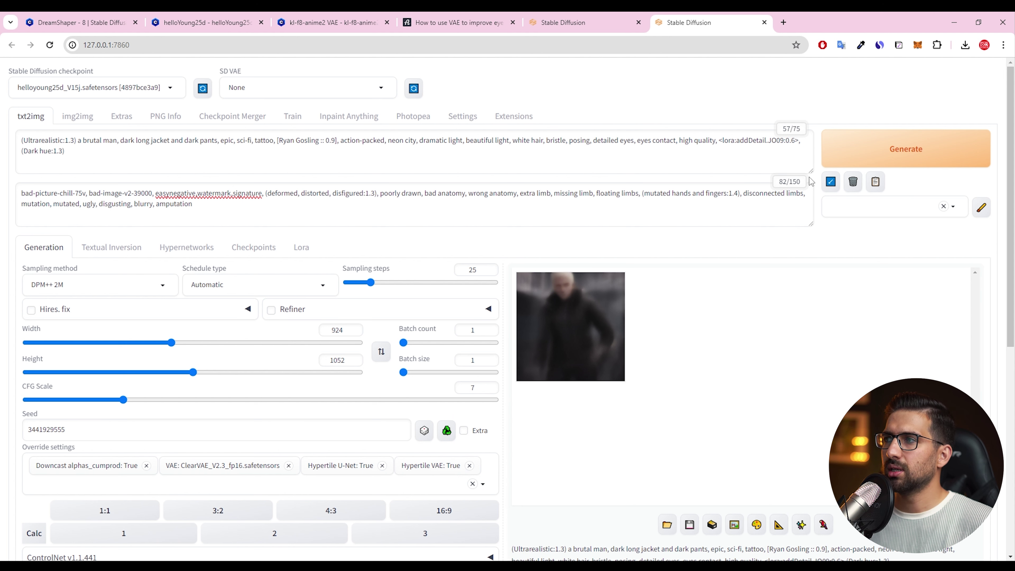
pyautogui.click(281, 287)
pyautogui.click(231, 324)
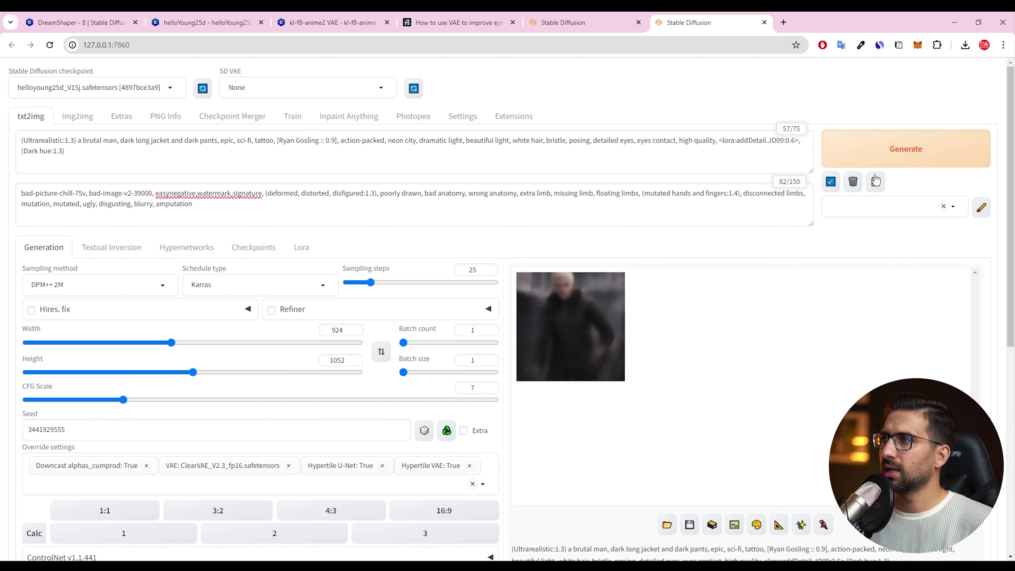
# - Generate the VAE comparison grid for the brutal man prompt and check its progress
pyautogui.click(877, 163)
pyautogui.scroll(-8, 597, 247)
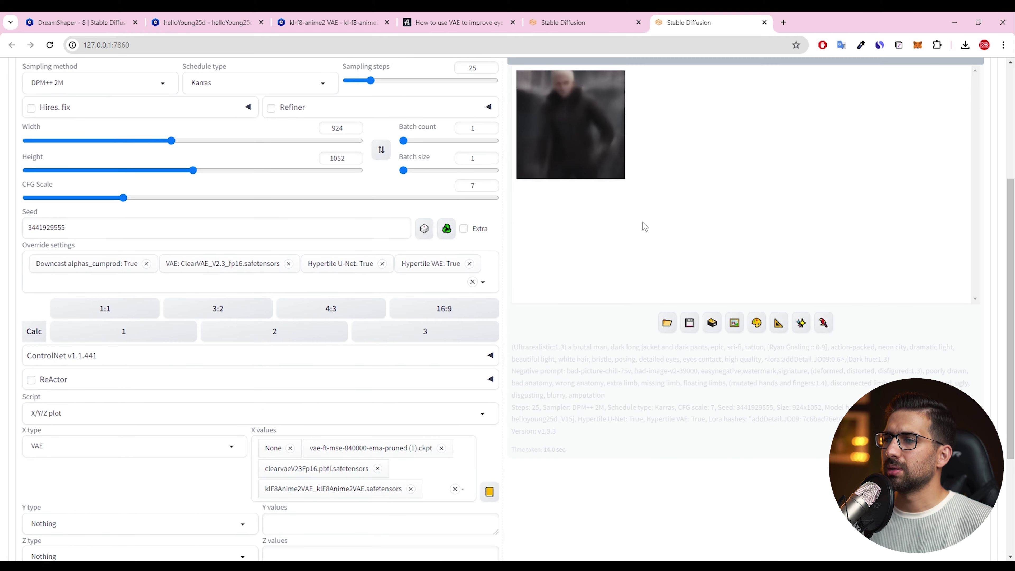
pyautogui.scroll(-1, 646, 220)
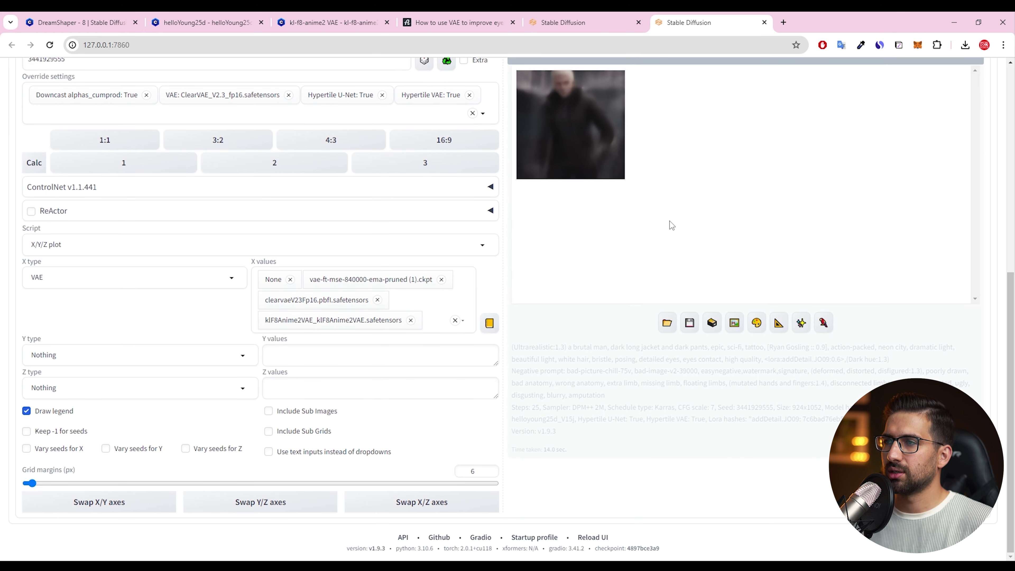
pyautogui.scroll(10, 763, 212)
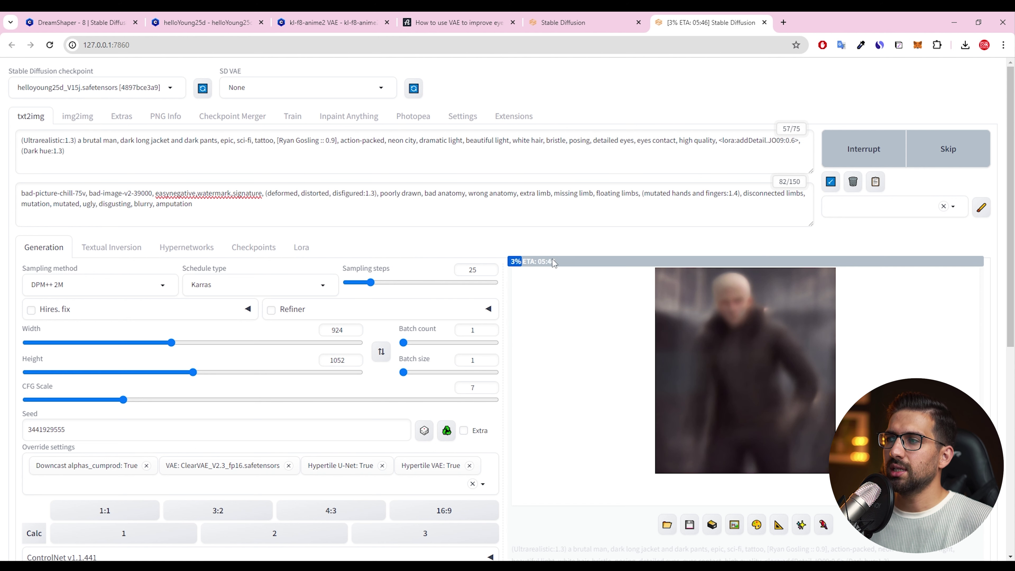
# - Switch to the other Stable Diffusion page and view the finished VAE comparison grid of the battlefield towers
pyautogui.click(141, 148)
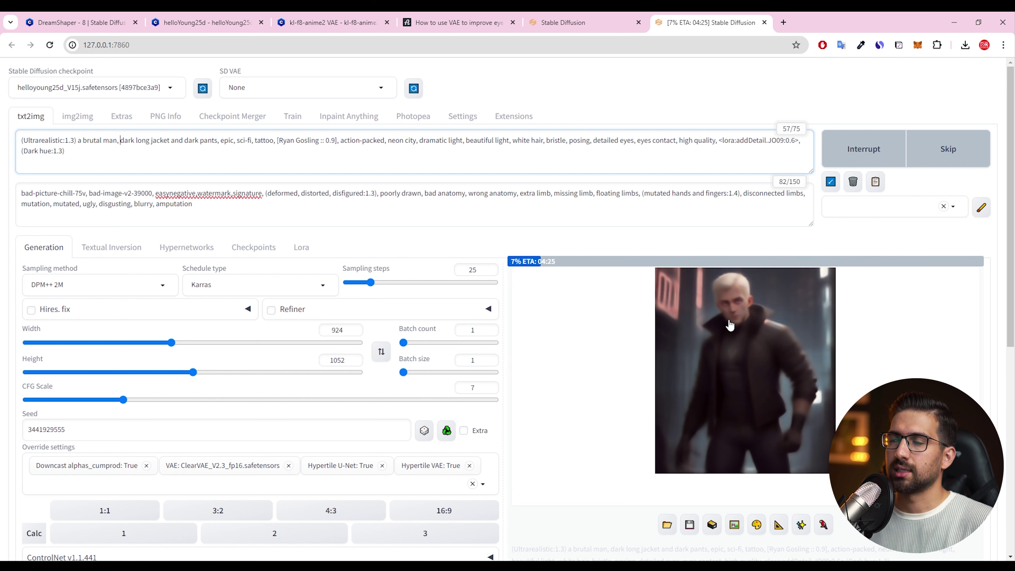
pyautogui.click(611, 23)
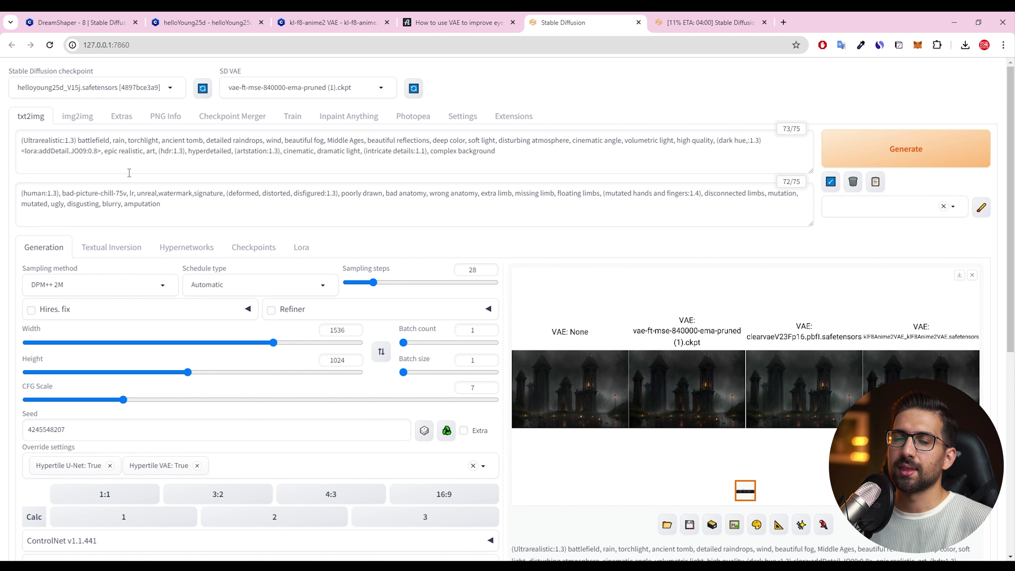
pyautogui.click(667, 351)
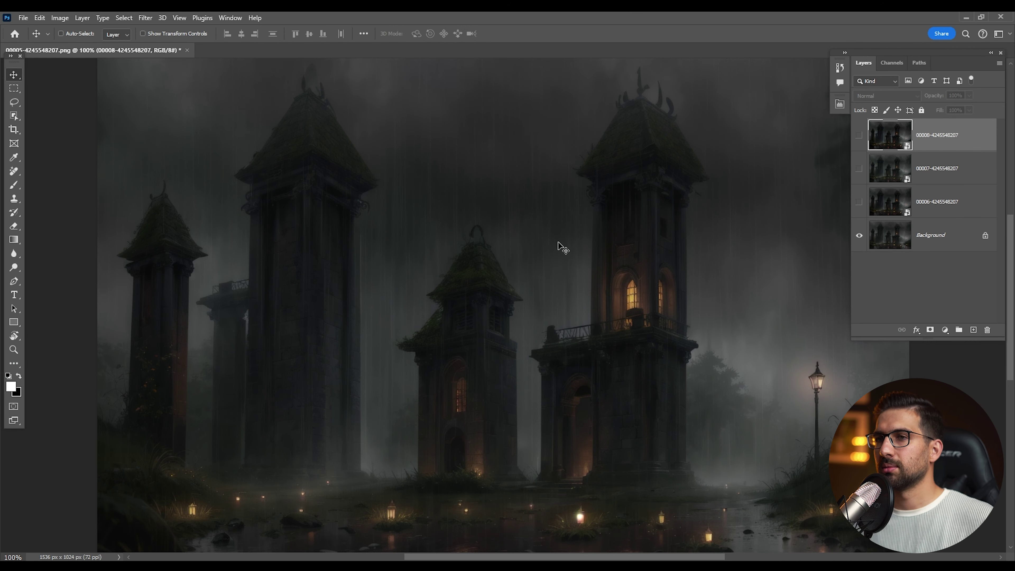
pyautogui.press('ctrl')
pyautogui.scroll(-1, 545, 270)
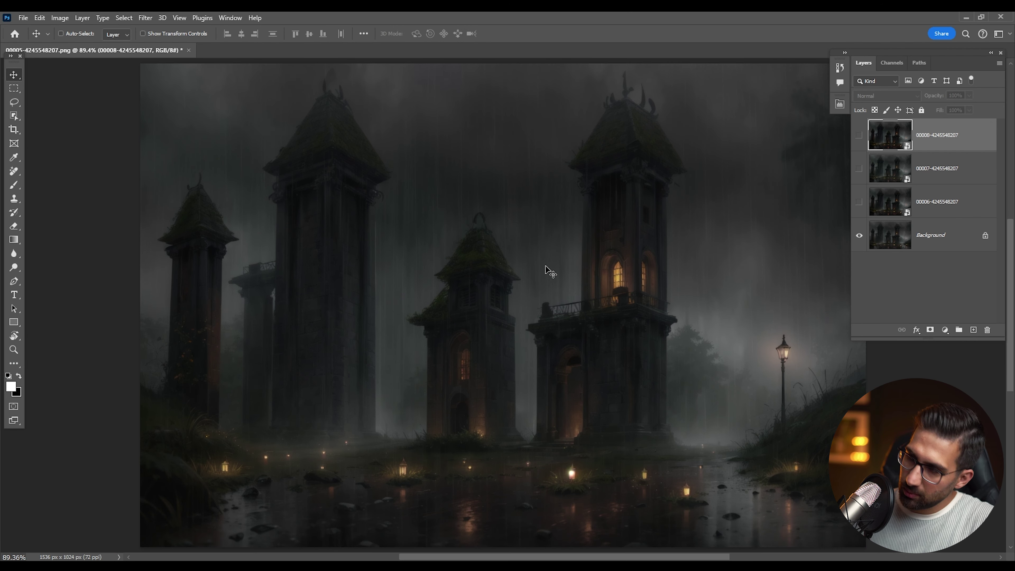
pyautogui.moveTo(420, 248); pyautogui.dragTo(340, 237)
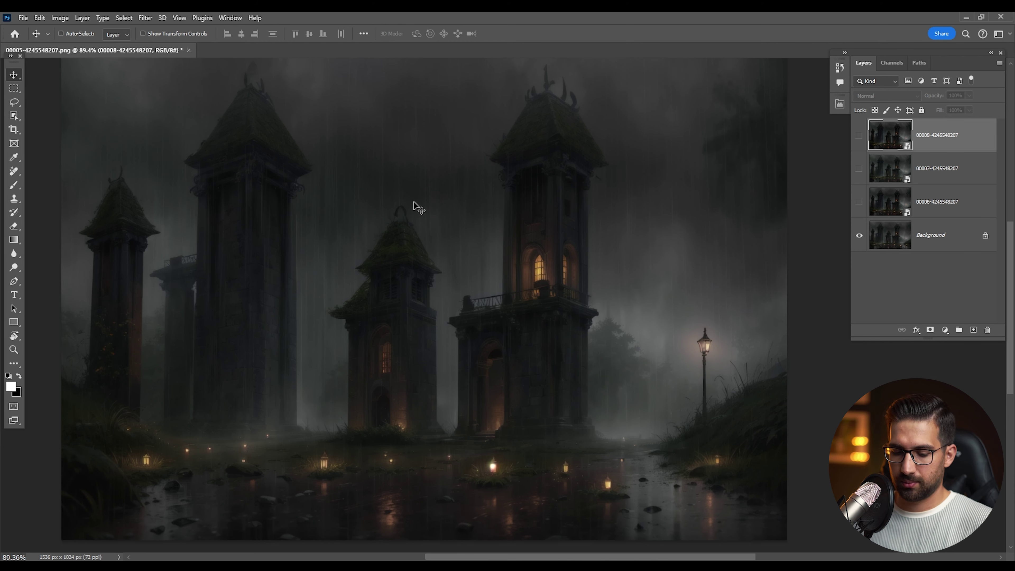
pyautogui.press('Tab')
pyautogui.press('Tab')
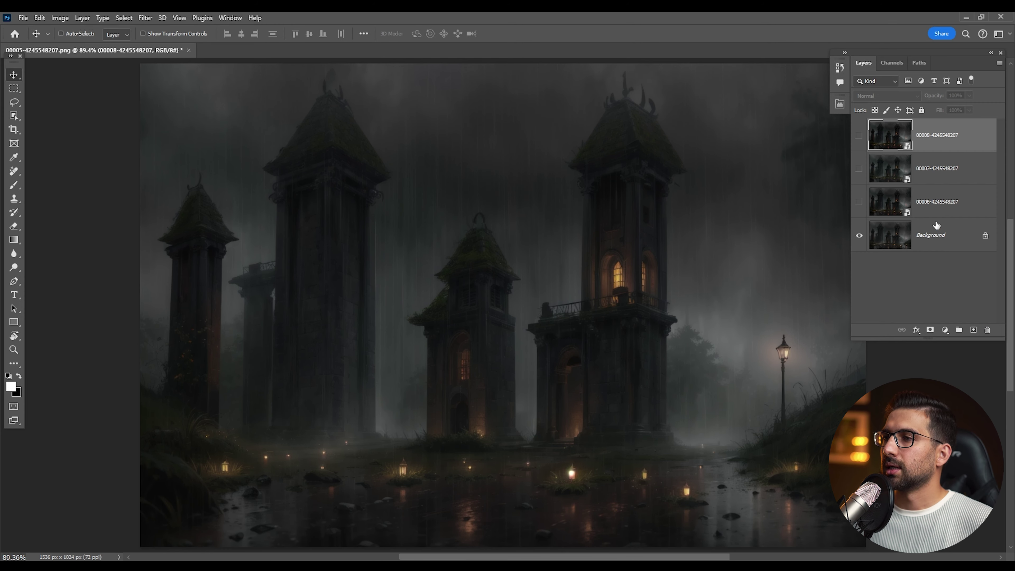
pyautogui.moveTo(670, 286); pyautogui.dragTo(601, 289)
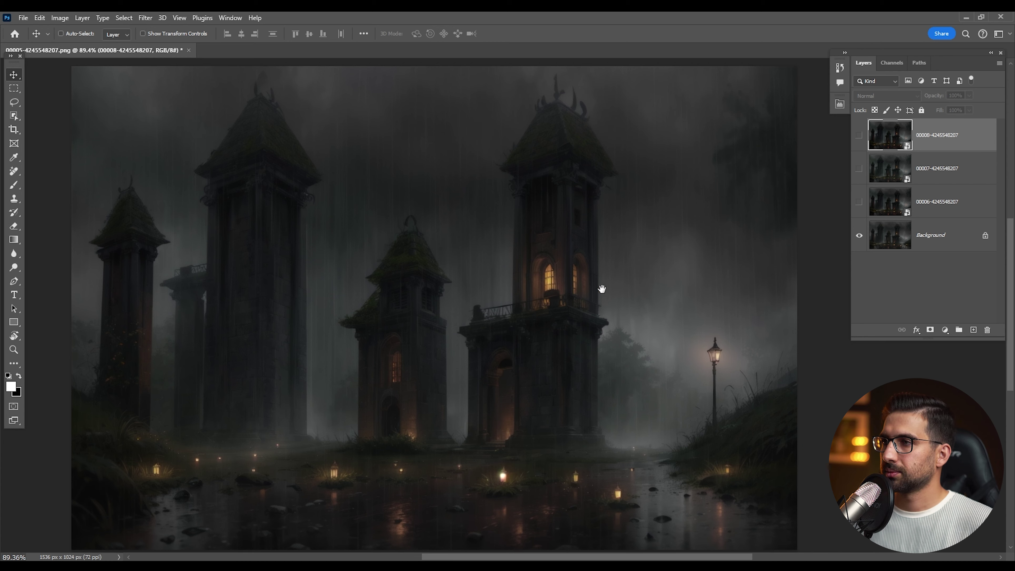
pyautogui.click(859, 203)
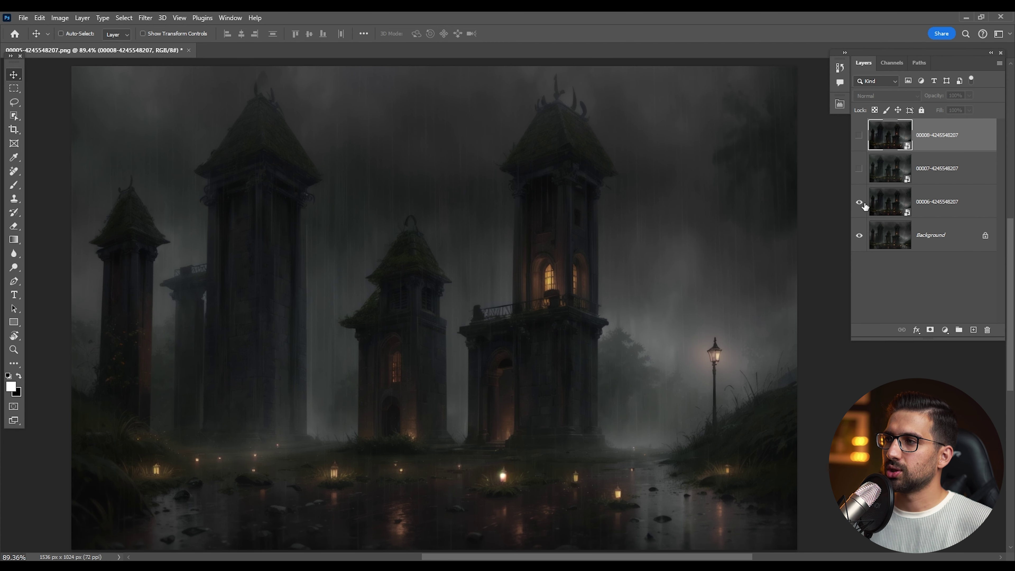
pyautogui.click(864, 205)
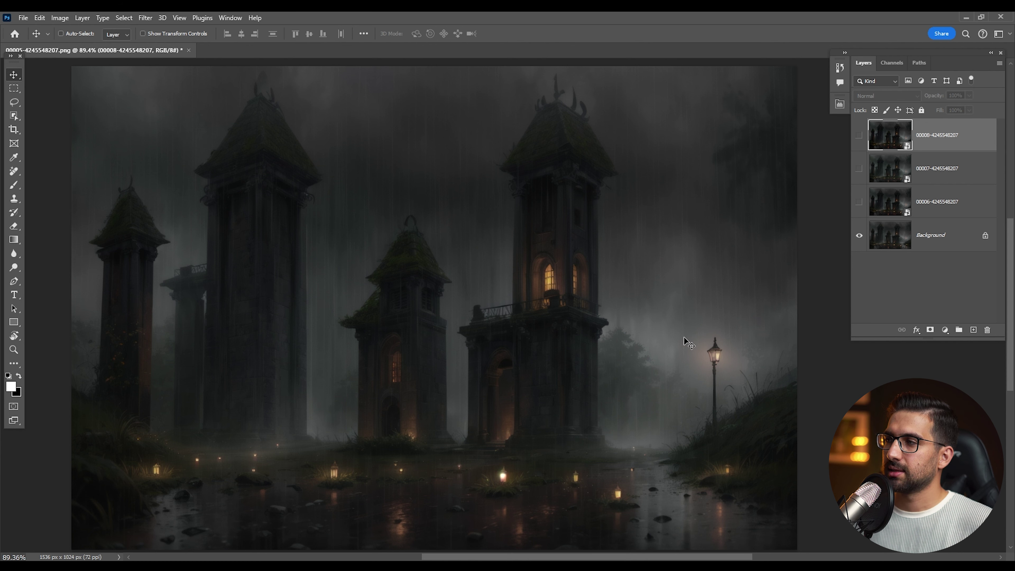
pyautogui.scroll(4, 445, 507)
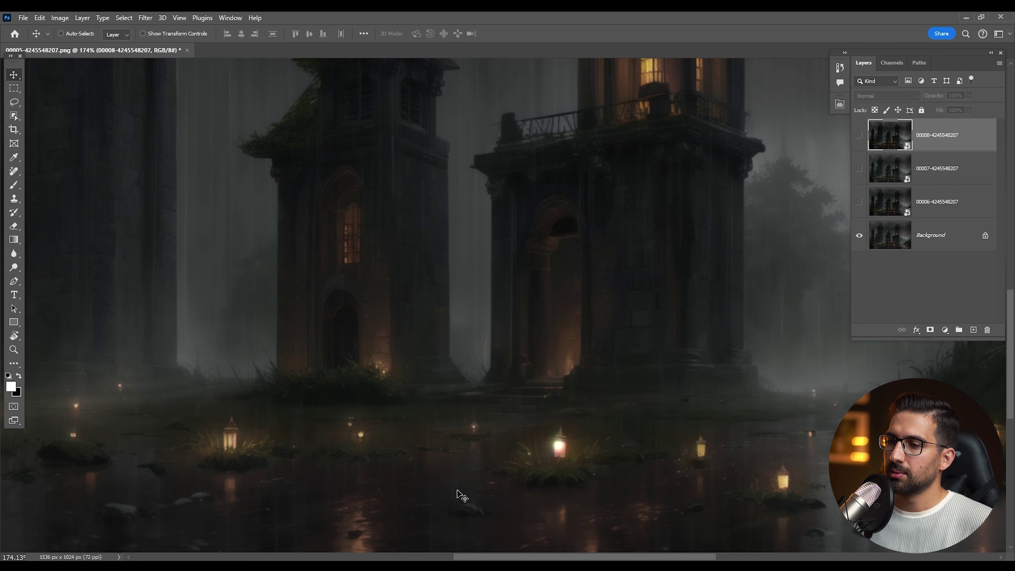
pyautogui.moveTo(455, 499); pyautogui.dragTo(455, 414)
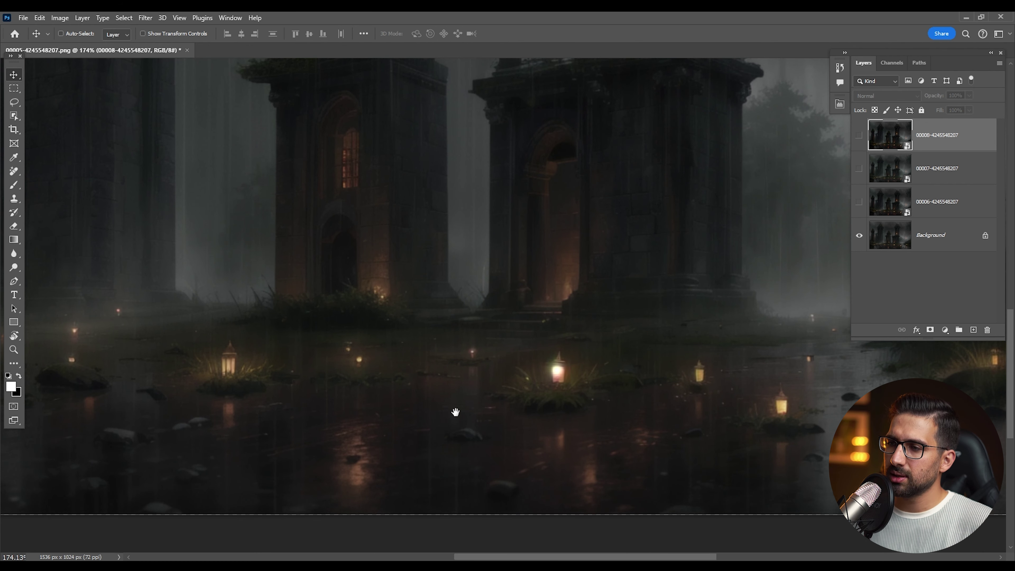
pyautogui.click(857, 203)
pyautogui.click(858, 203)
pyautogui.click(858, 203)
pyautogui.click(858, 203)
pyautogui.click(858, 203)
pyautogui.click(858, 203)
pyautogui.click(858, 202)
pyautogui.click(857, 203)
pyautogui.click(858, 202)
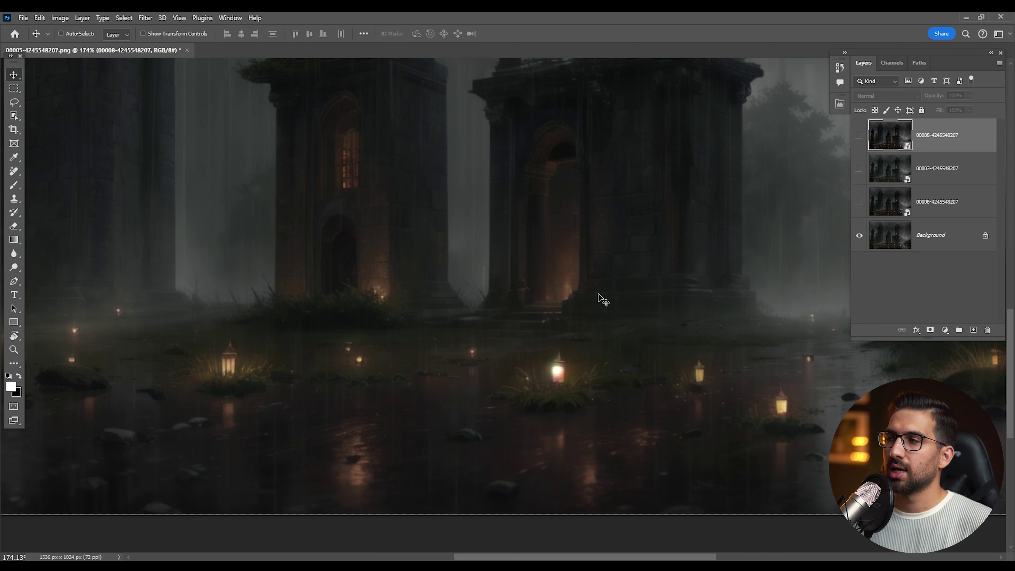
pyautogui.scroll(-5, 512, 279)
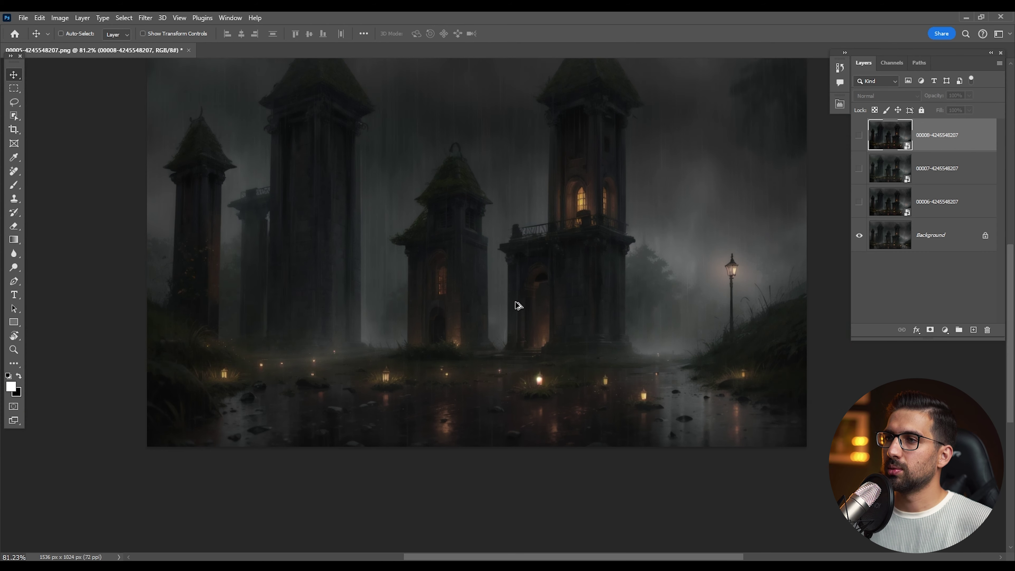
pyautogui.scroll(2, 519, 314)
pyautogui.hscroll(1, 795, 211)
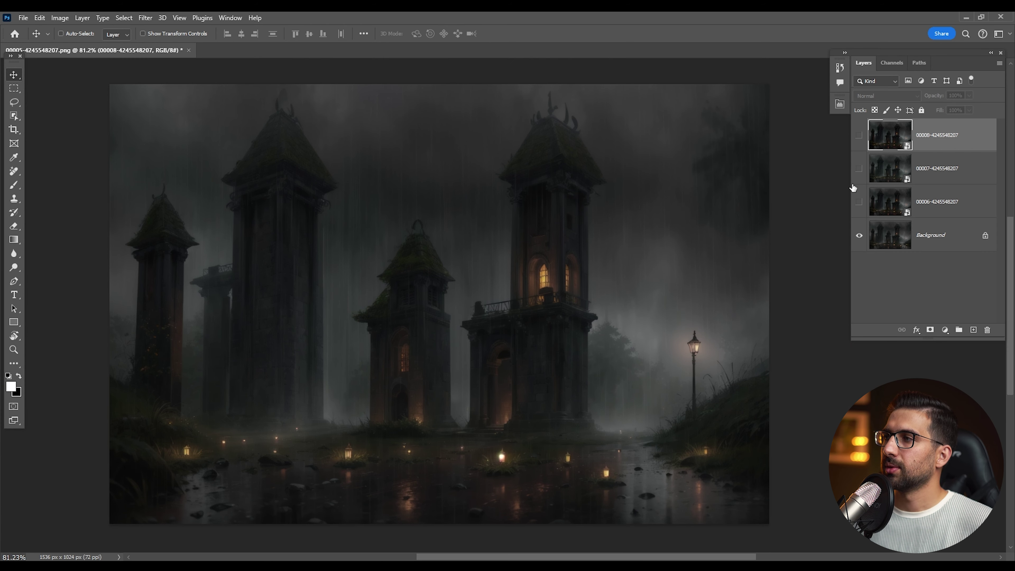
pyautogui.click(858, 170)
pyautogui.click(858, 170)
pyautogui.click(859, 170)
pyautogui.scroll(5, 617, 223)
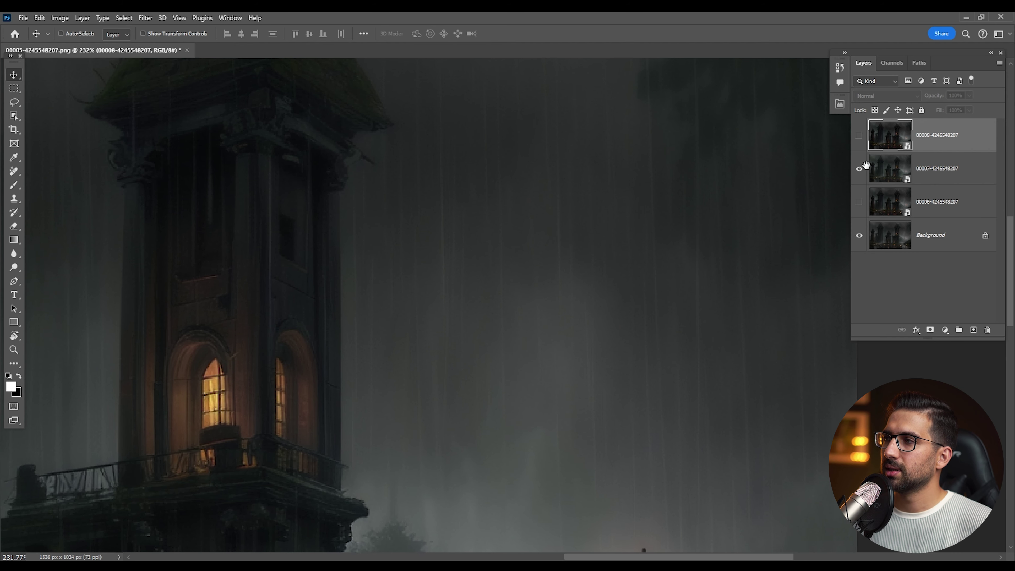
pyautogui.click(859, 168)
pyautogui.click(859, 168)
pyautogui.moveTo(566, 365); pyautogui.dragTo(710, 235)
pyautogui.hscroll(-5, 596, 252)
pyautogui.scroll(2, 595, 251)
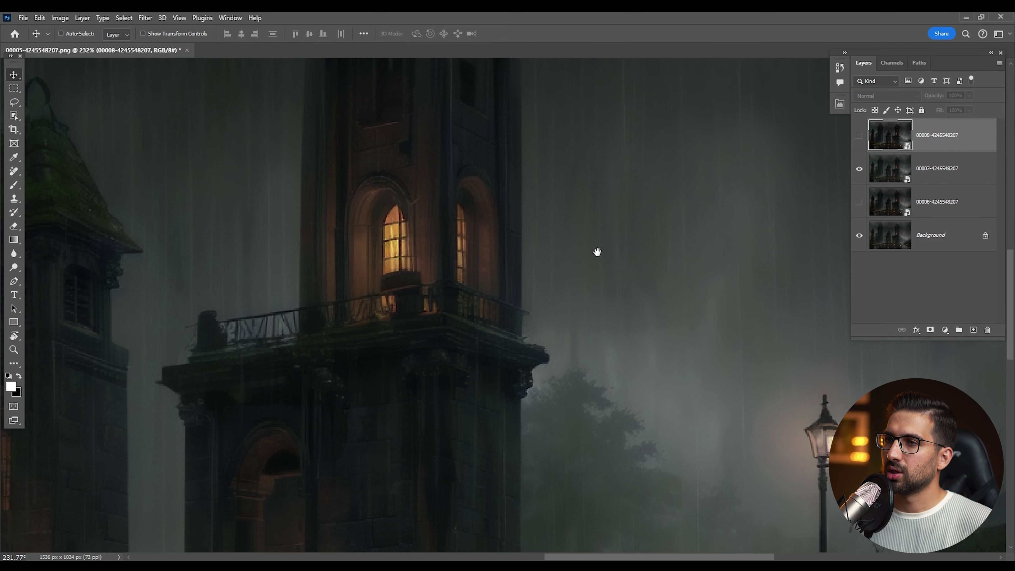
pyautogui.click(859, 168)
pyautogui.click(859, 168)
pyautogui.click(859, 168)
pyautogui.click(859, 169)
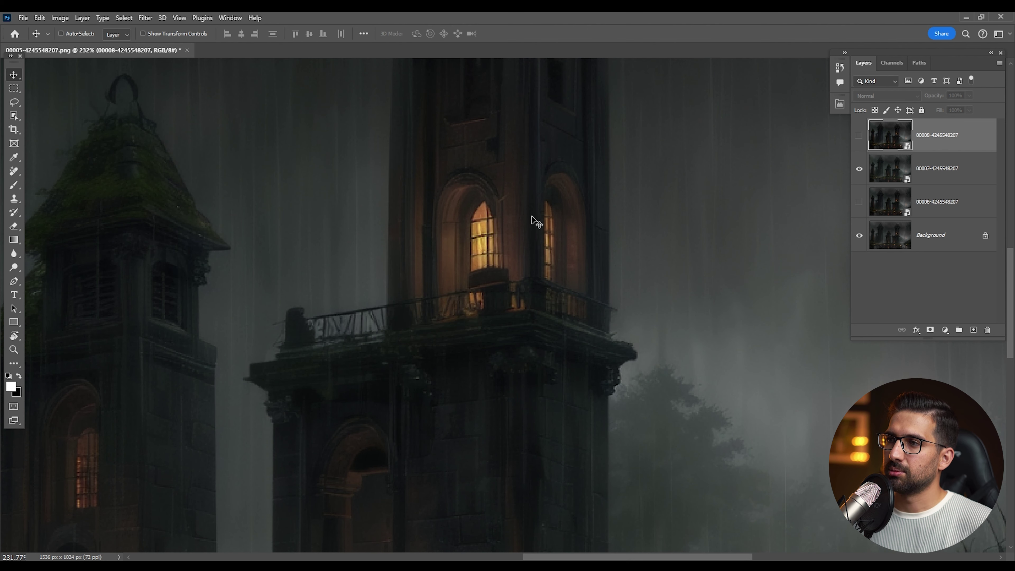
pyautogui.click(859, 168)
pyautogui.click(858, 169)
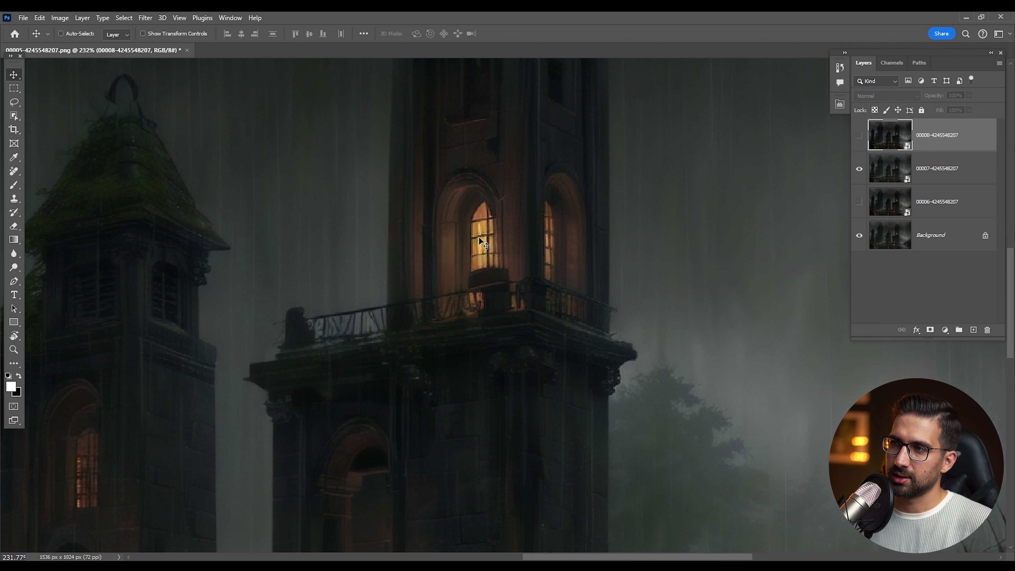
pyautogui.moveTo(532, 270)
pyautogui.mouseDown()
pyautogui.moveTo(496, 261)
pyautogui.moveTo(527, 283)
pyautogui.mouseUp()
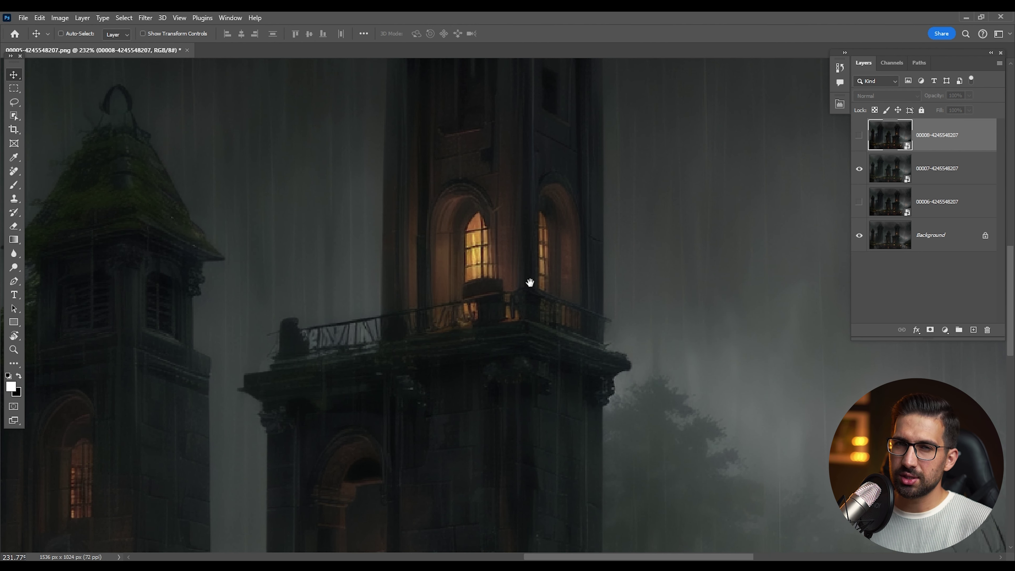
pyautogui.moveTo(518, 383); pyautogui.dragTo(550, 209)
pyautogui.scroll(-6, 567, 222)
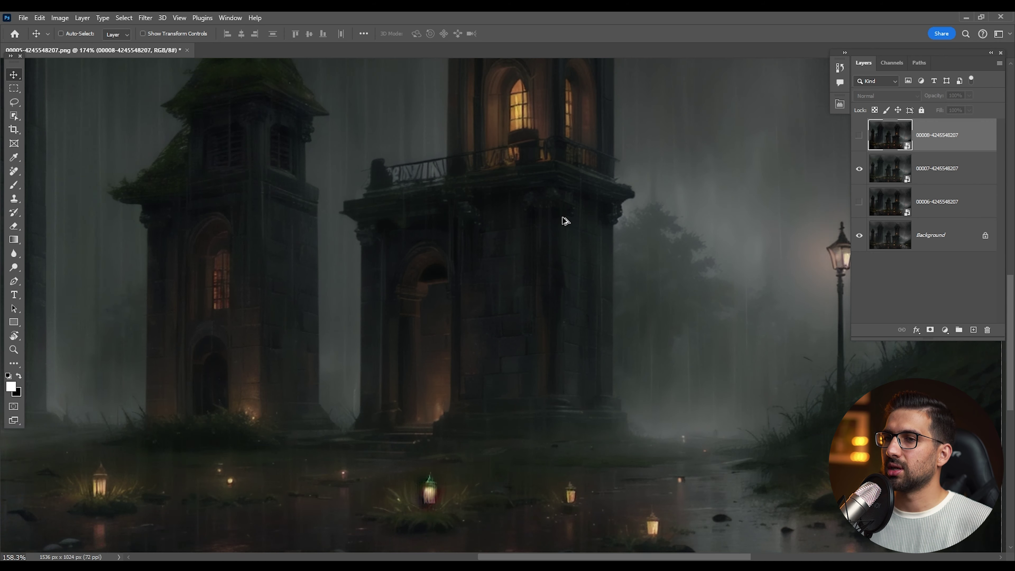
pyautogui.moveTo(611, 192); pyautogui.dragTo(678, 273)
pyautogui.scroll(-2, 678, 274)
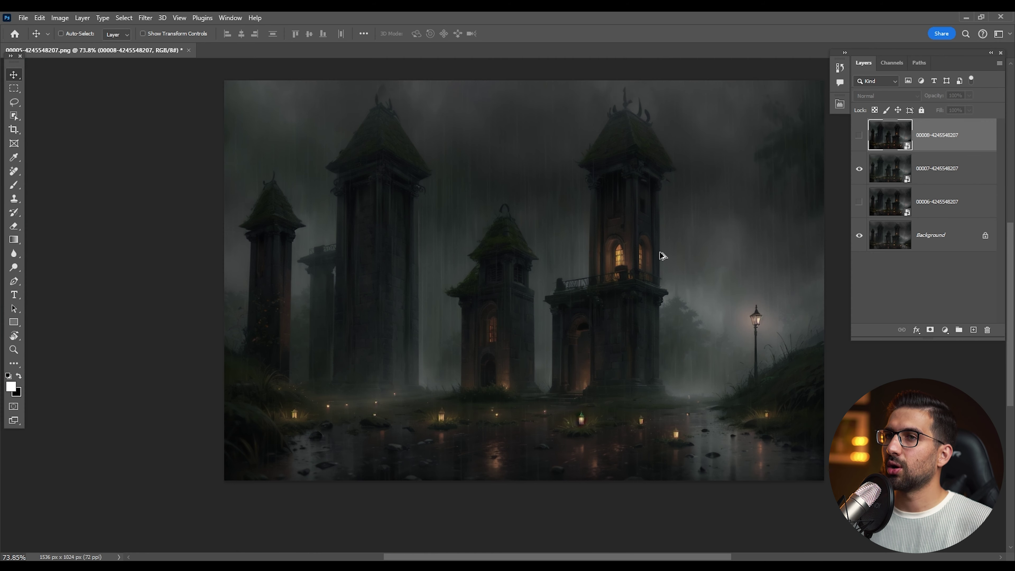
pyautogui.moveTo(696, 241); pyautogui.dragTo(622, 265)
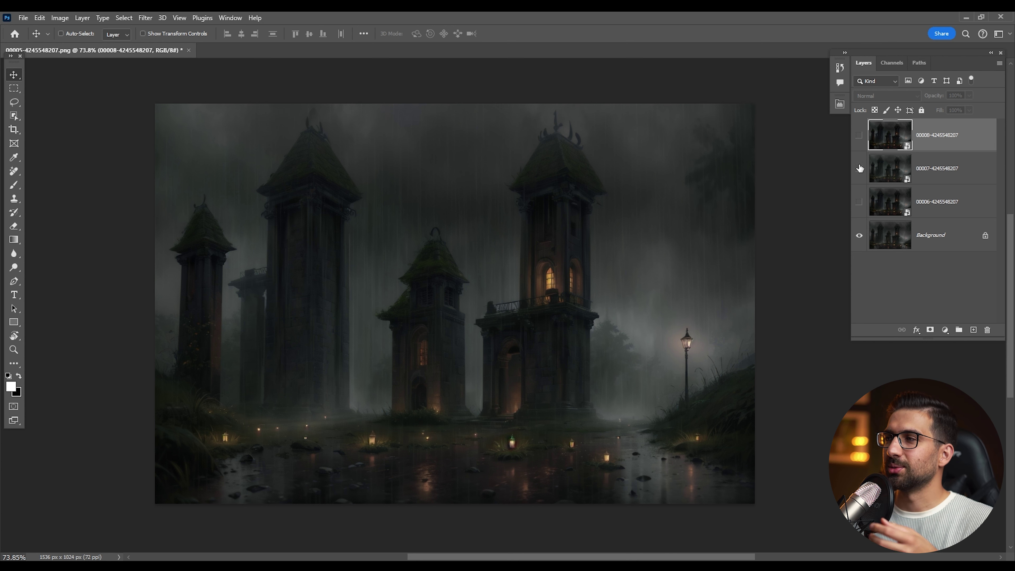
pyautogui.click(859, 134)
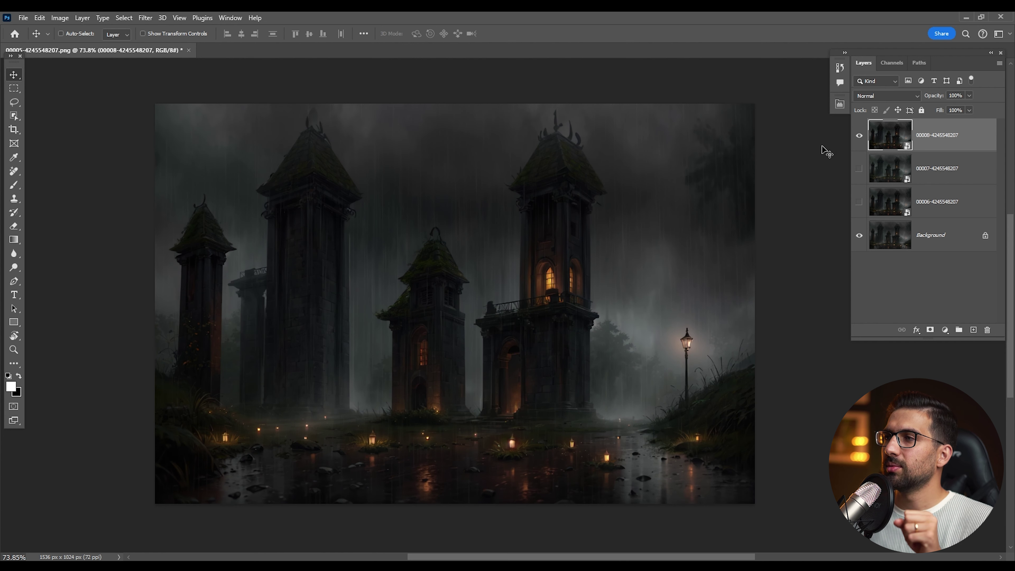
pyautogui.click(858, 135)
pyautogui.scroll(6, 243, 430)
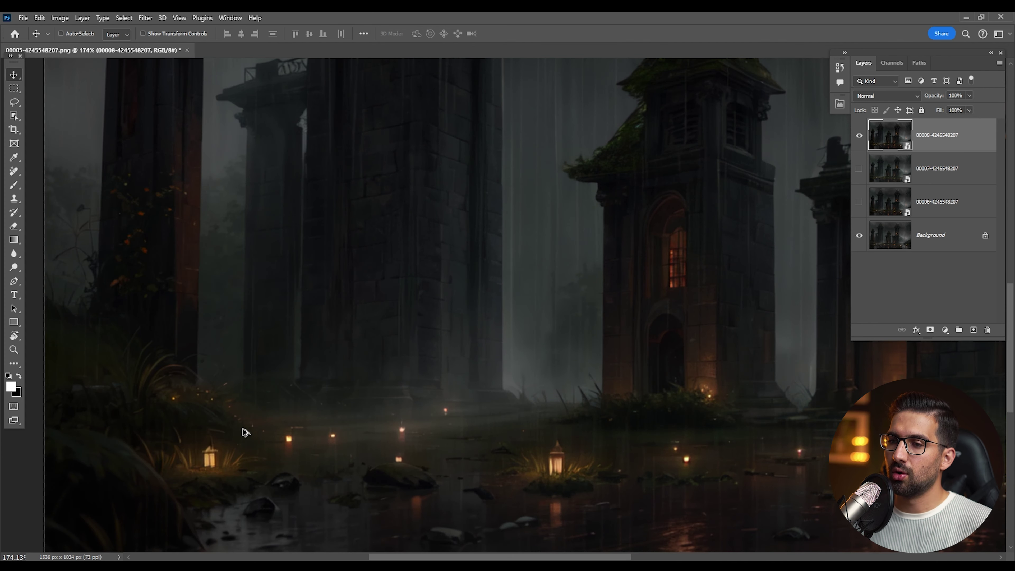
pyautogui.click(859, 135)
pyautogui.hscroll(5, 449, 244)
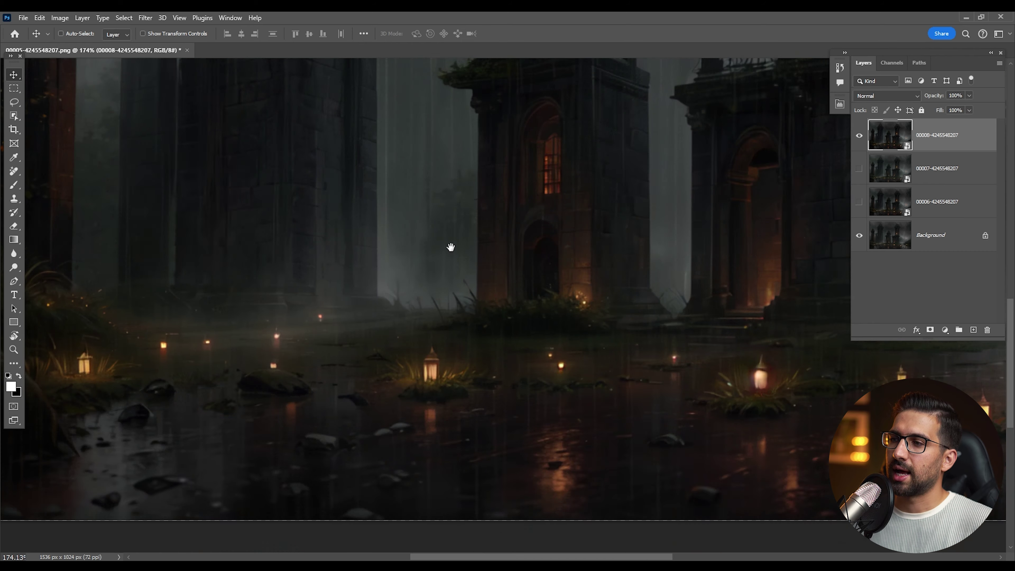
pyautogui.scroll(-3, 448, 244)
pyautogui.click(858, 136)
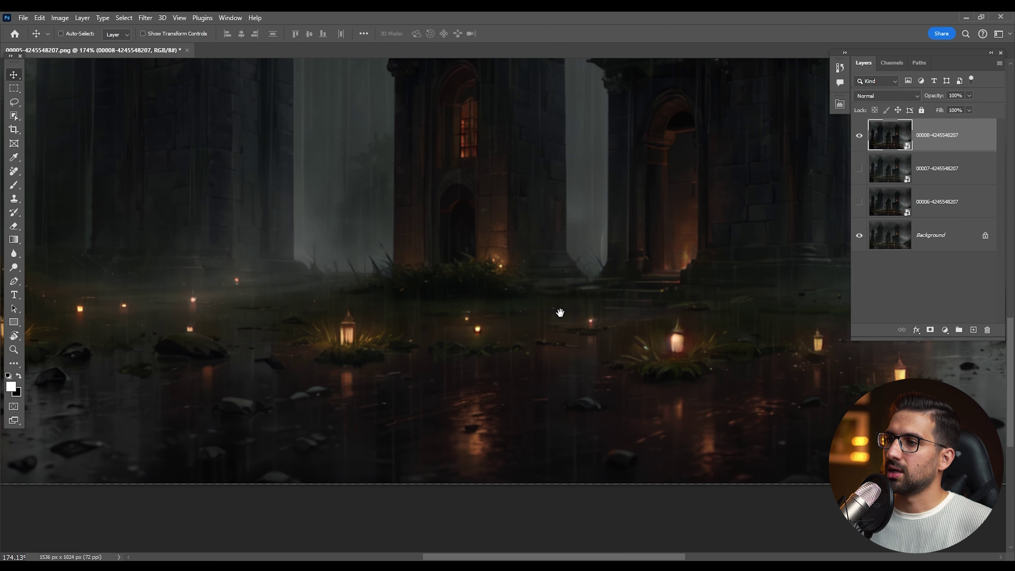
pyautogui.scroll(3, 796, 212)
pyautogui.hscroll(5, 796, 212)
pyautogui.moveTo(676, 251); pyautogui.dragTo(419, 251)
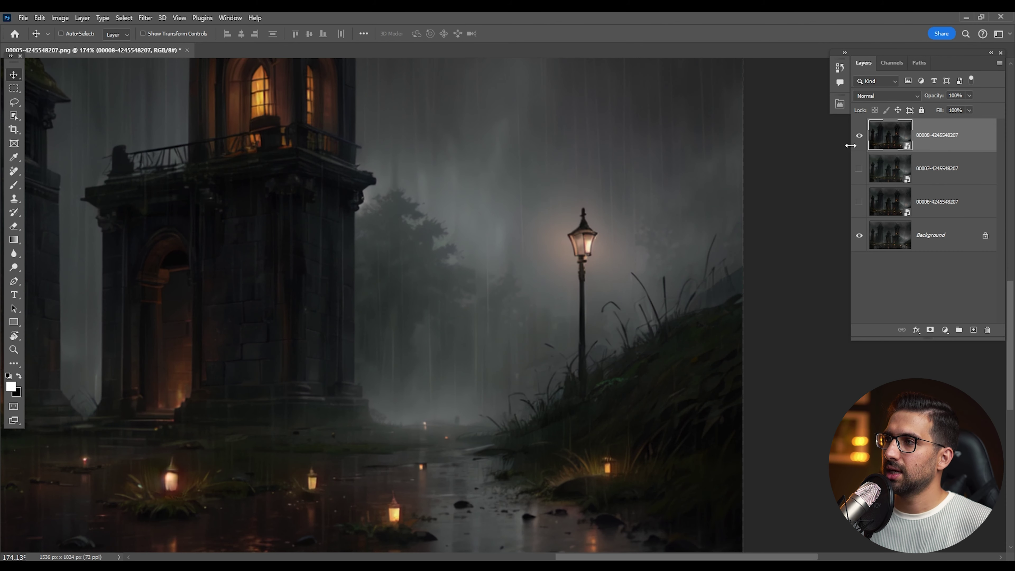
pyautogui.scroll(-3, 641, 328)
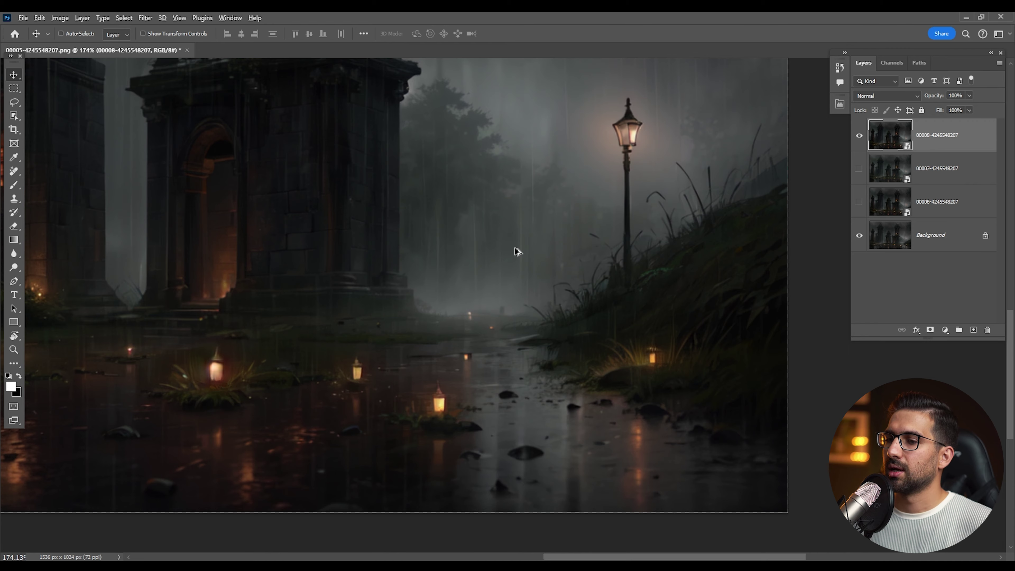
pyautogui.scroll(-2, 516, 251)
pyautogui.scroll(1, 654, 300)
pyautogui.scroll(-2, 653, 300)
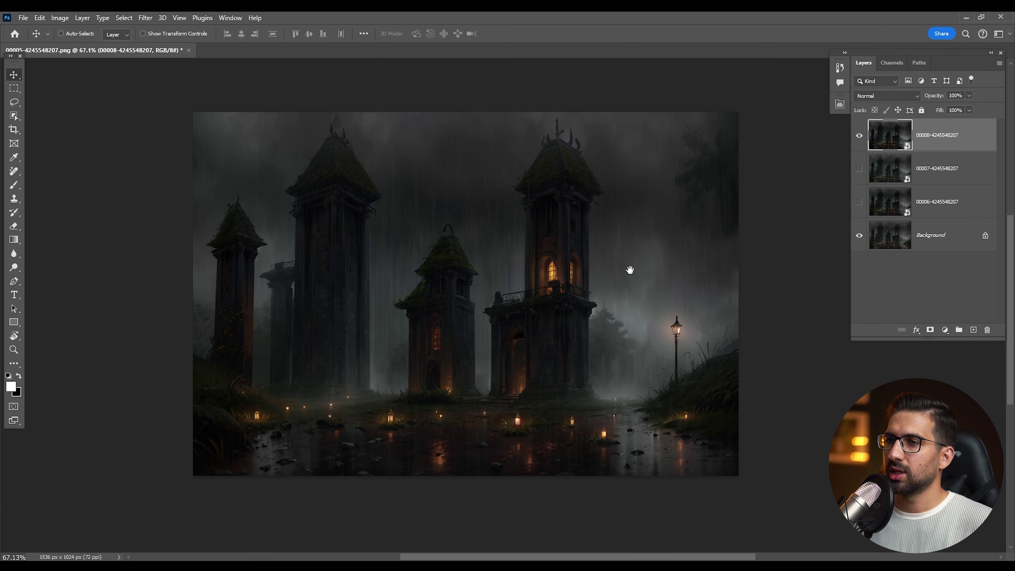
pyautogui.scroll(1, 485, 326)
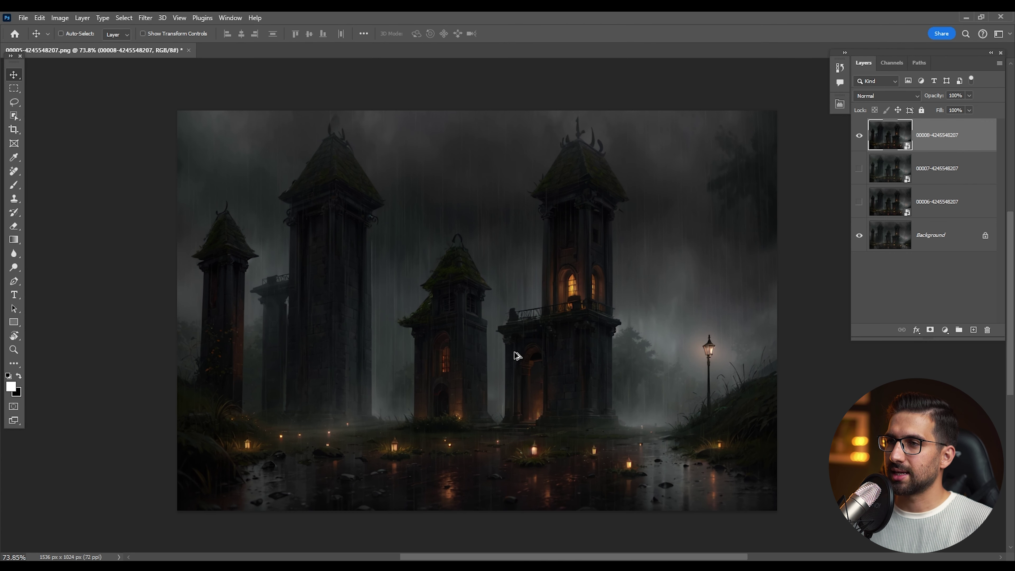
pyautogui.moveTo(542, 351); pyautogui.dragTo(539, 340)
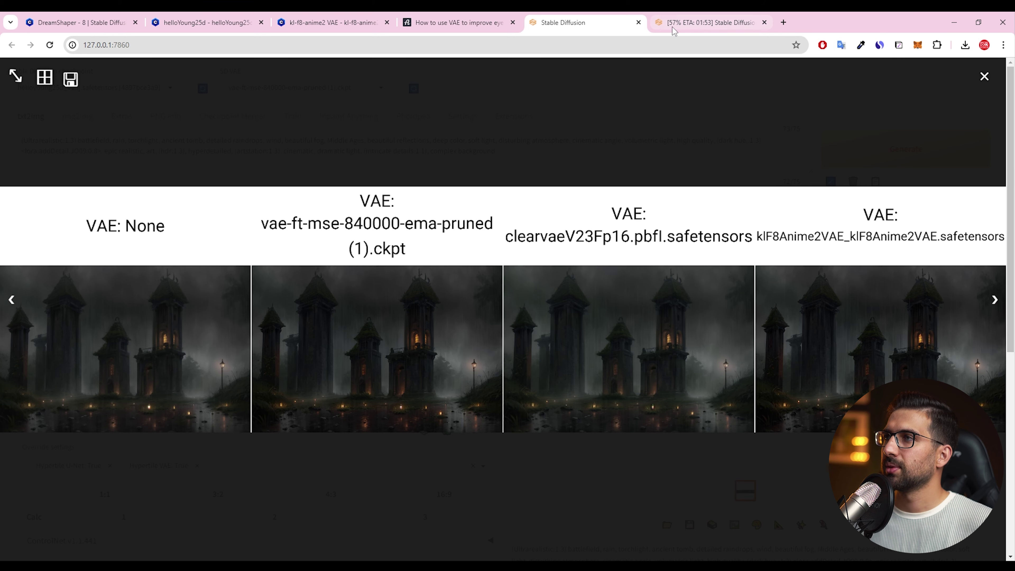
# - Switch to the browser and review the portrait prompt and its X/Y/Z plot settings on the second Stable Diffusion page
pyautogui.click(711, 124)
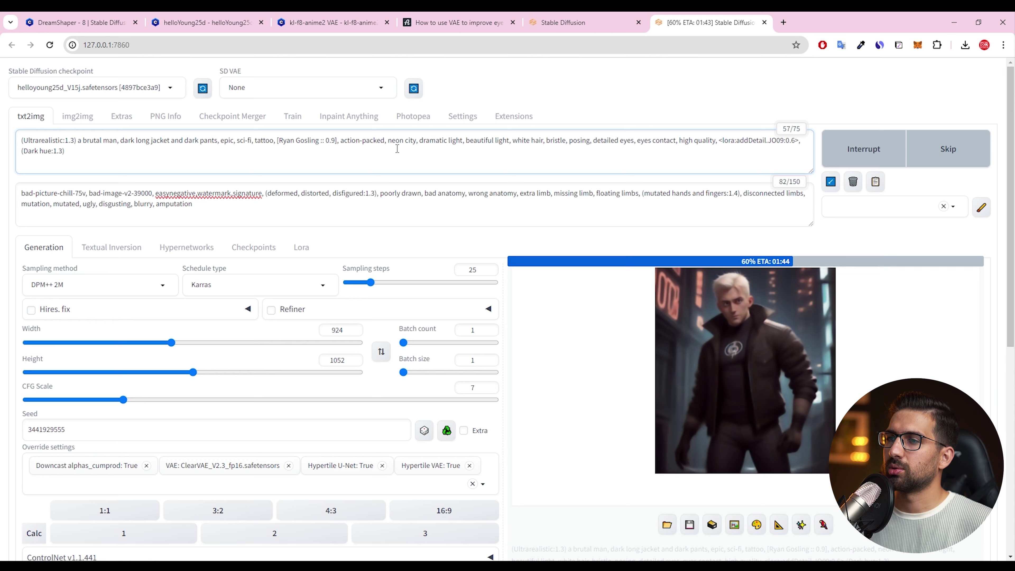
pyautogui.scroll(-9, 620, 256)
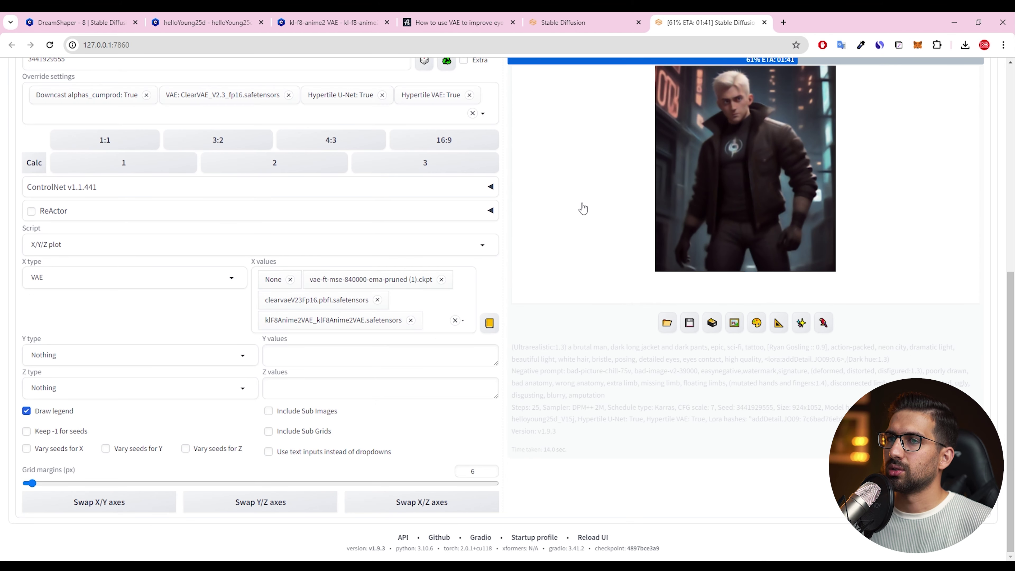
pyautogui.scroll(9, 579, 200)
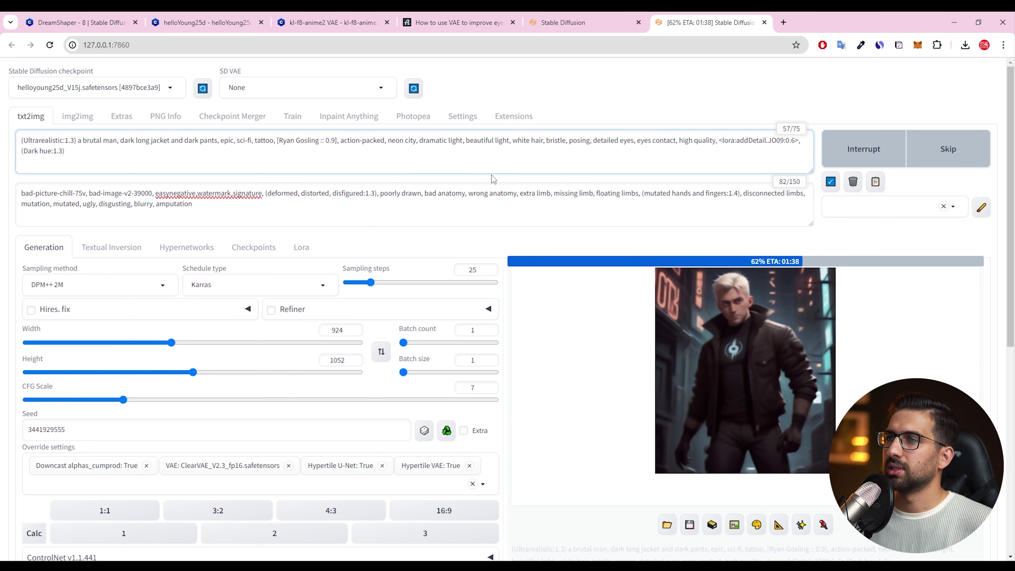
# - Load the white-haired man's image into PNG Info on the first Stable Diffusion page, replacing the tower image, and examine its parameters
pyautogui.click(576, 27)
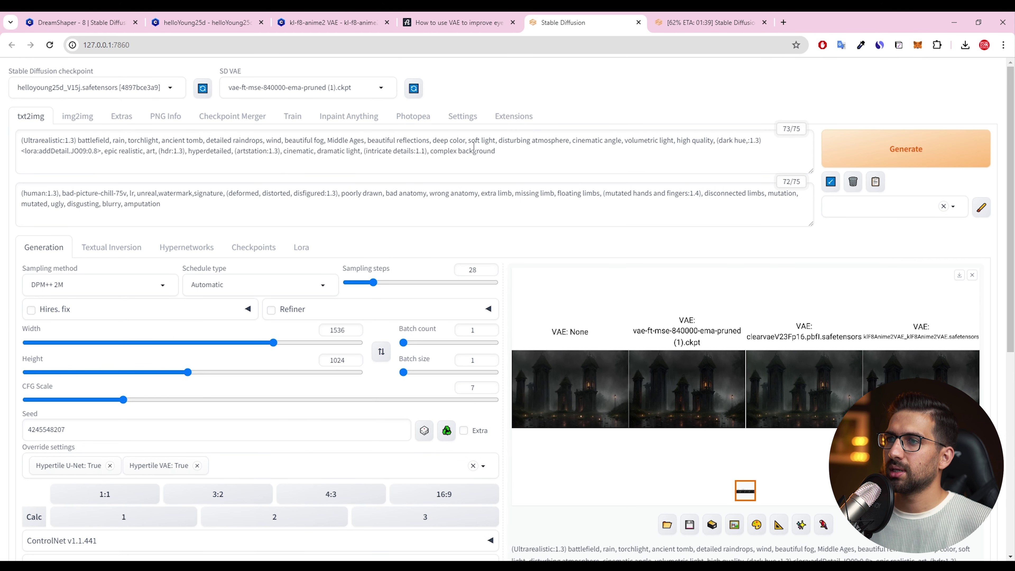
pyautogui.click(168, 123)
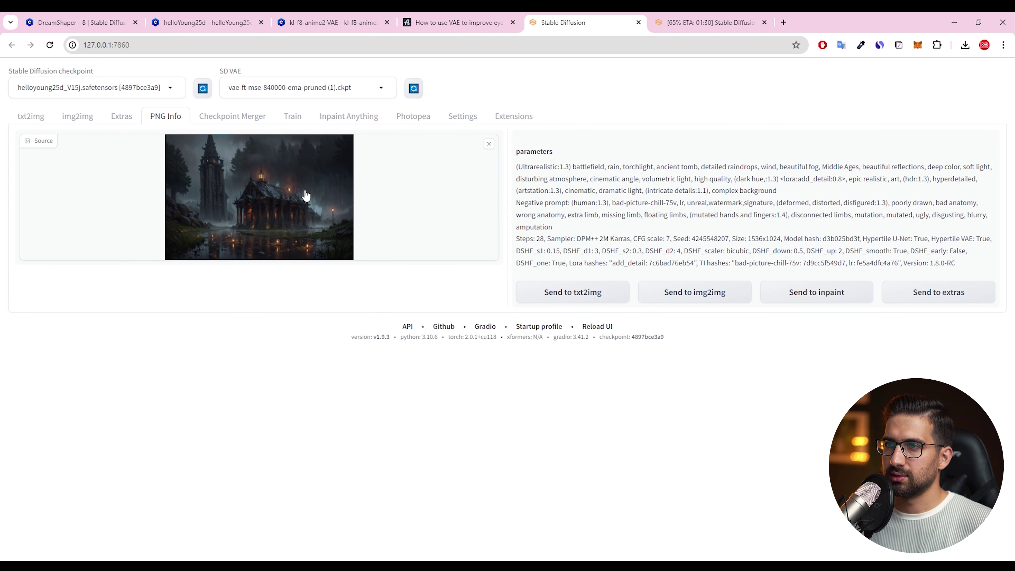
pyautogui.click(490, 145)
pyautogui.click(273, 206)
pyautogui.doubleClick(364, 387)
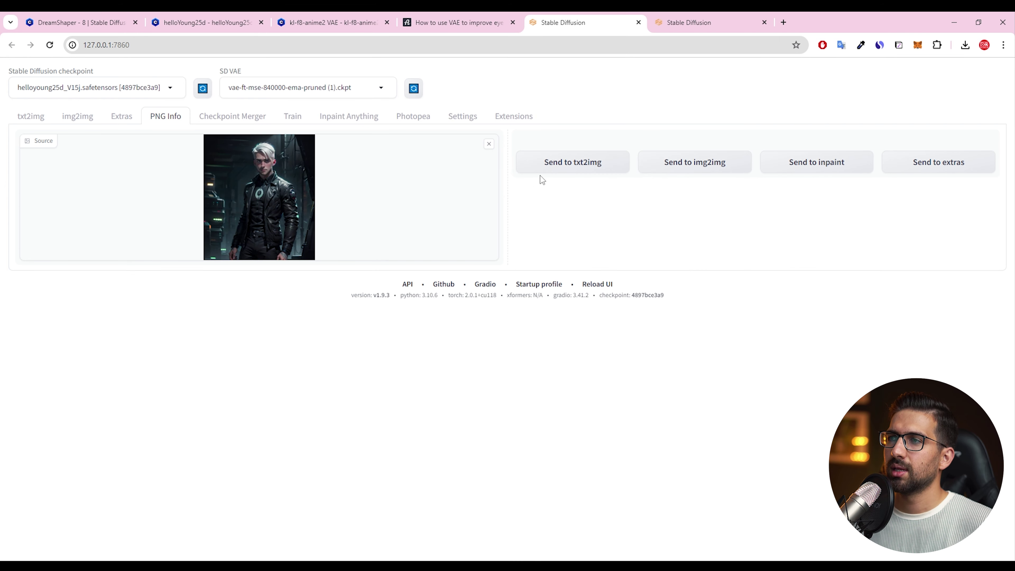
pyautogui.moveTo(867, 294); pyautogui.dragTo(518, 163)
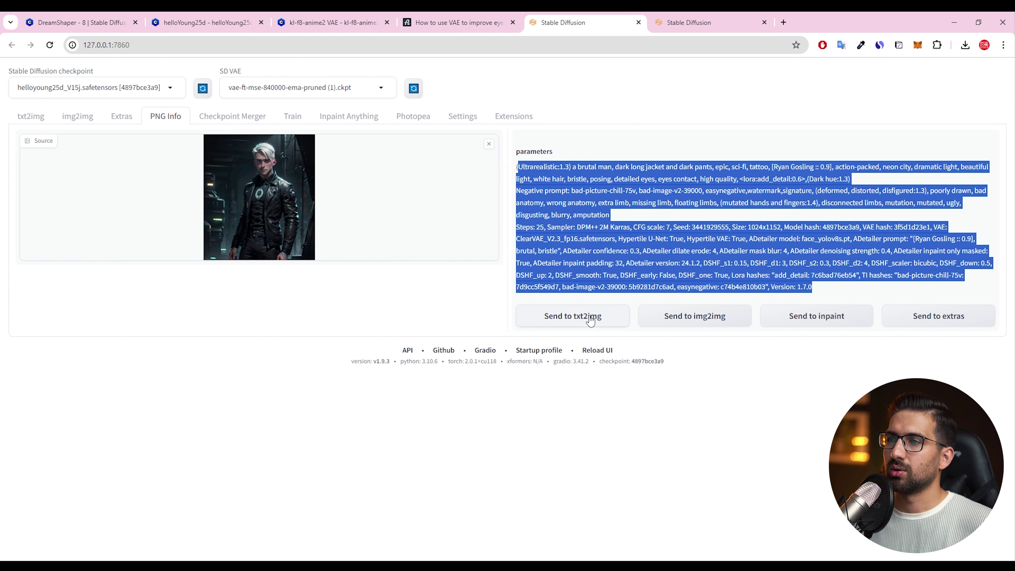
# - Return to the portrait's txt2img page and check its prompts, generation settings and X/Y/Z plot values
pyautogui.click(670, 24)
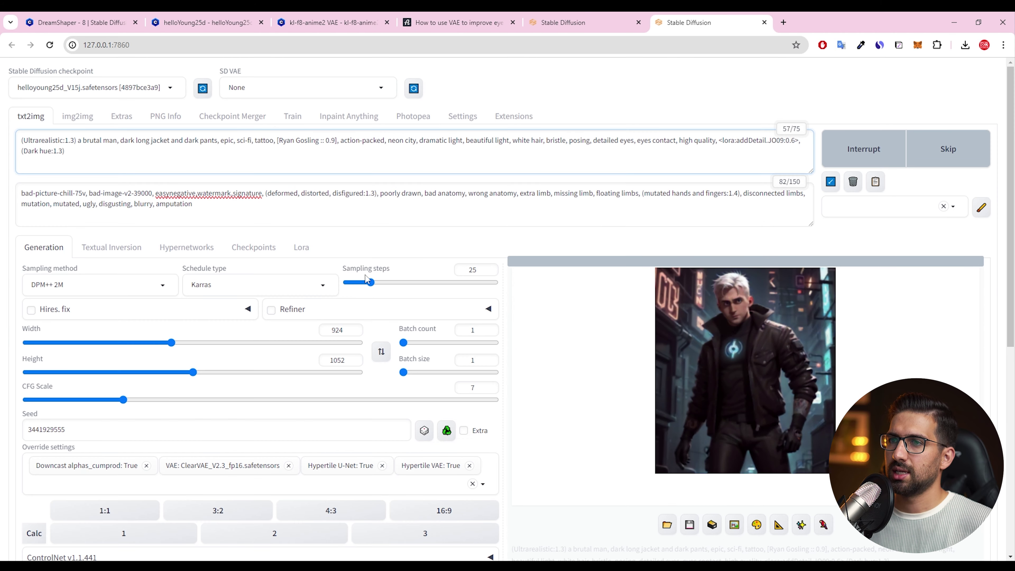
pyautogui.scroll(-8, 453, 238)
pyautogui.scroll(8, 489, 209)
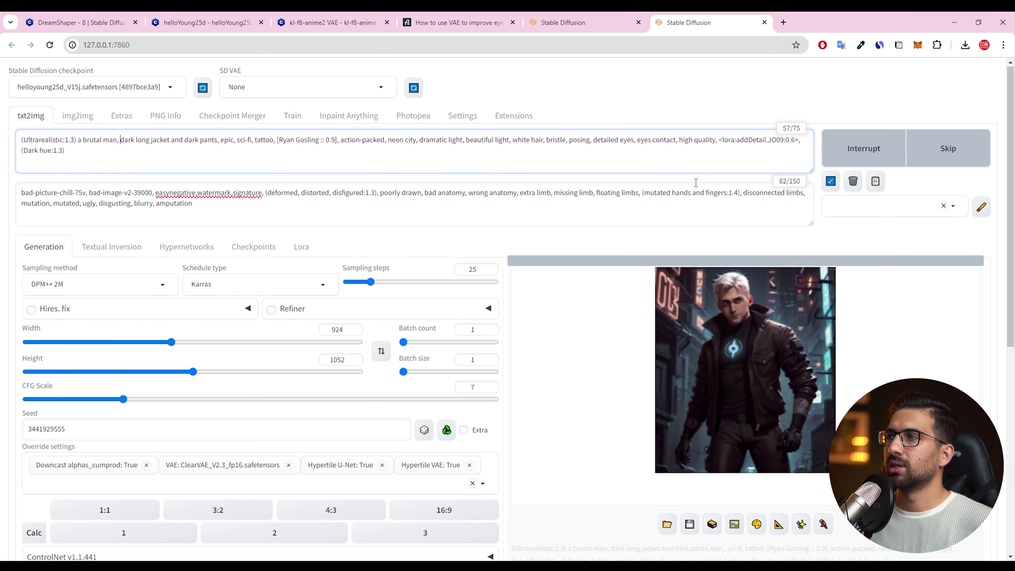
pyautogui.scroll(-8, 691, 186)
pyautogui.scroll(10, 692, 236)
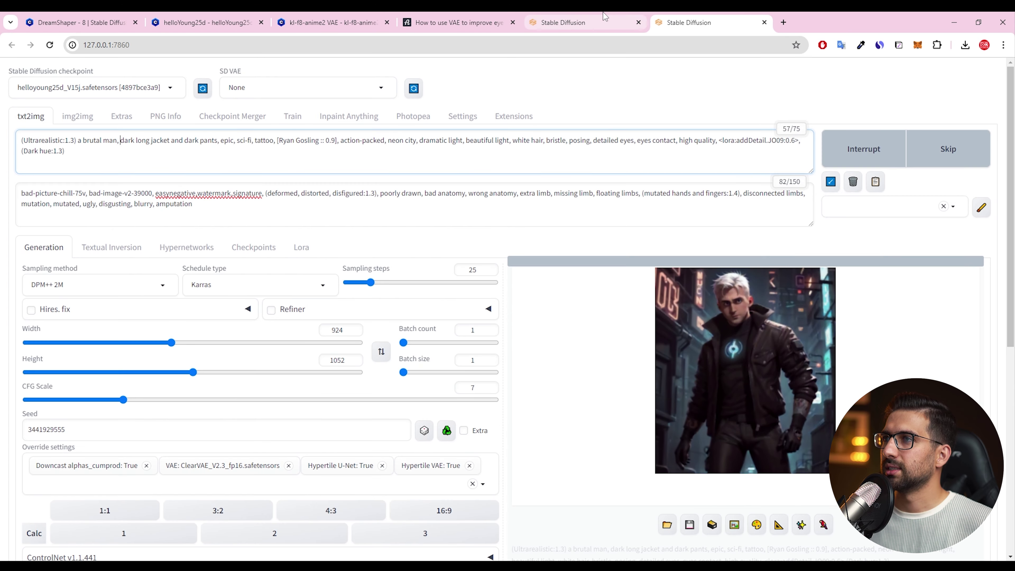
# - Remove the portrait image from PNG Info and close that Stable Diffusion page
pyautogui.click(605, 17)
pyautogui.click(489, 146)
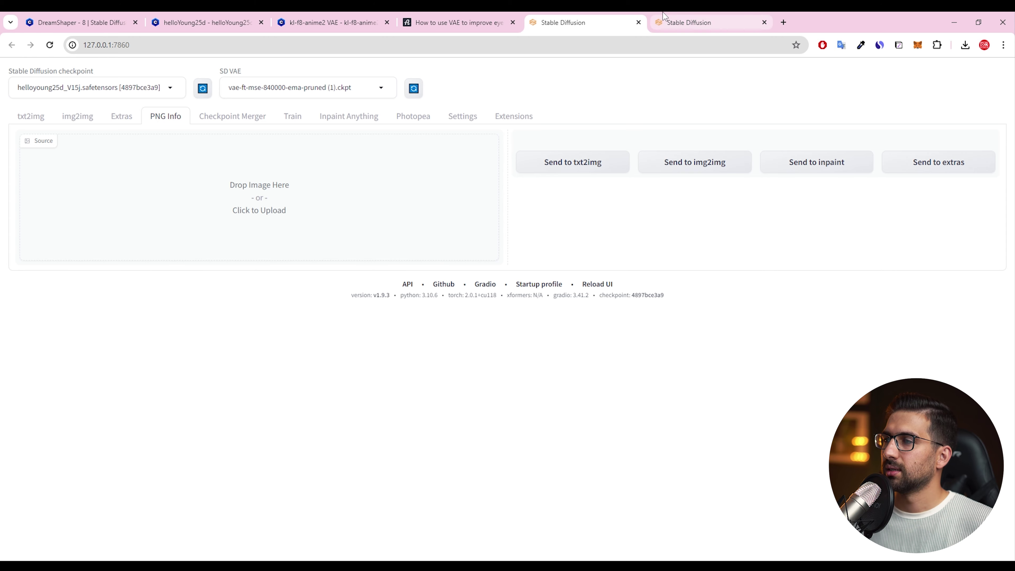
pyautogui.click(638, 22)
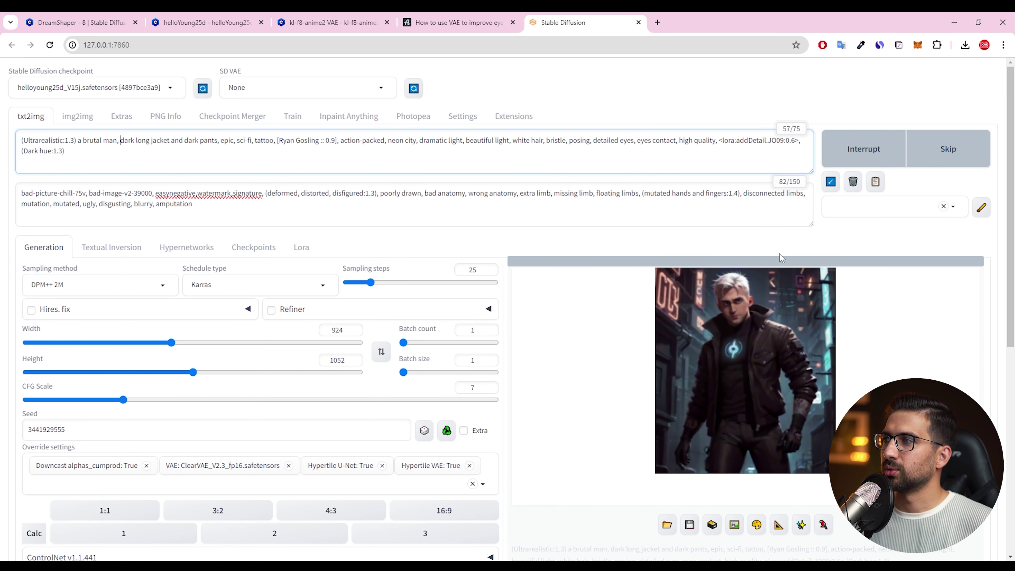
# - Check the X/Y/Z plot's four VAE values for the portrait and interrupt the running generation
pyautogui.scroll(-9, 615, 295)
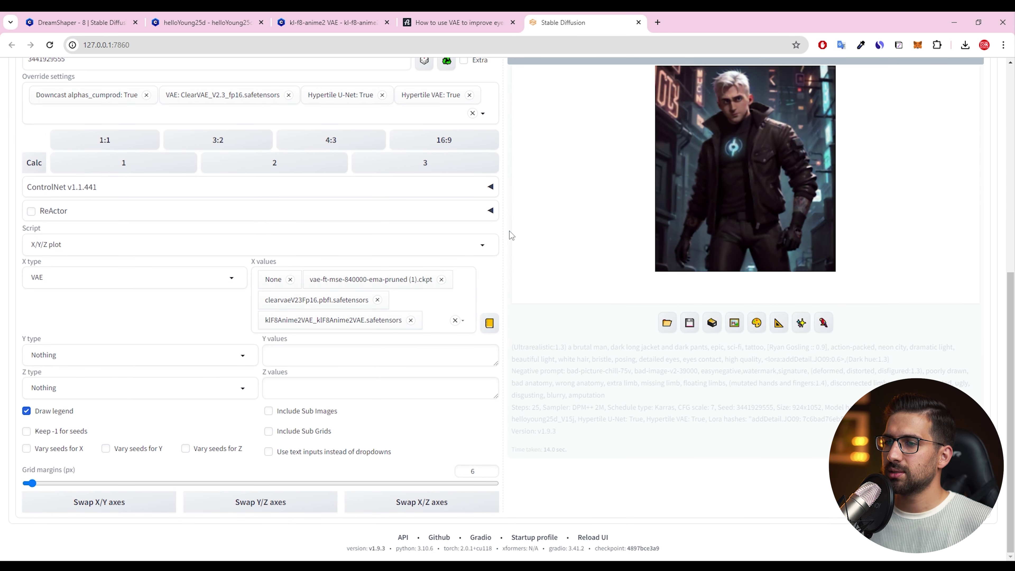
pyautogui.hotkey('ctrl', 'Return')
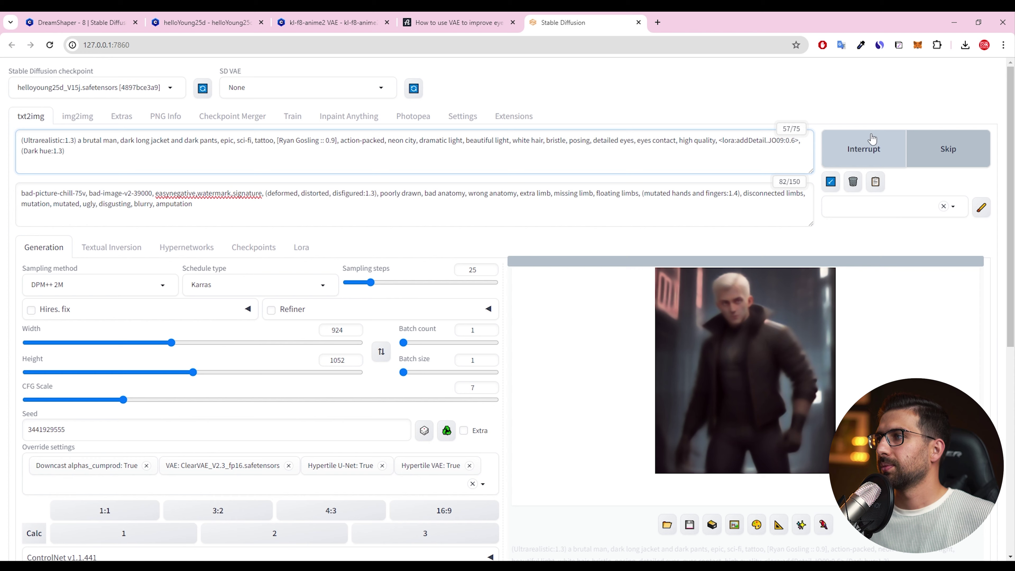
pyautogui.click(861, 162)
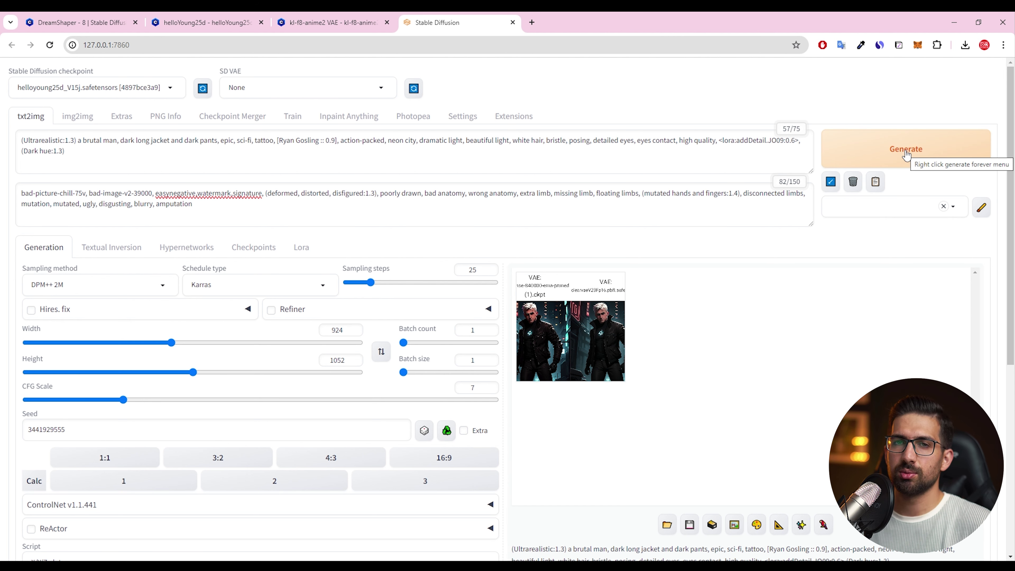
# - Generate the portrait's VAE comparison grid, view it enlarged and close the enlarged view
pyautogui.click(877, 151)
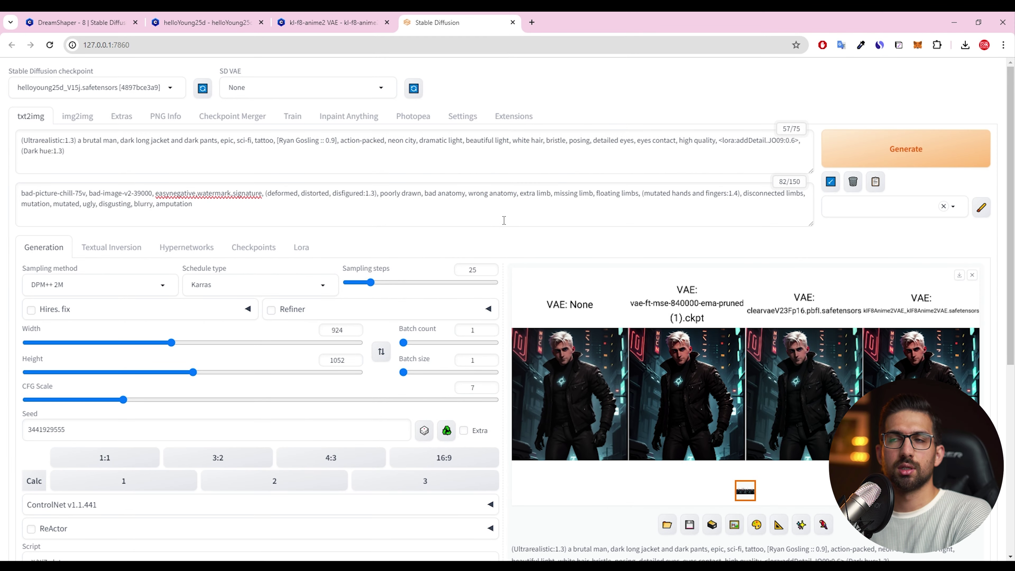
pyautogui.click(600, 360)
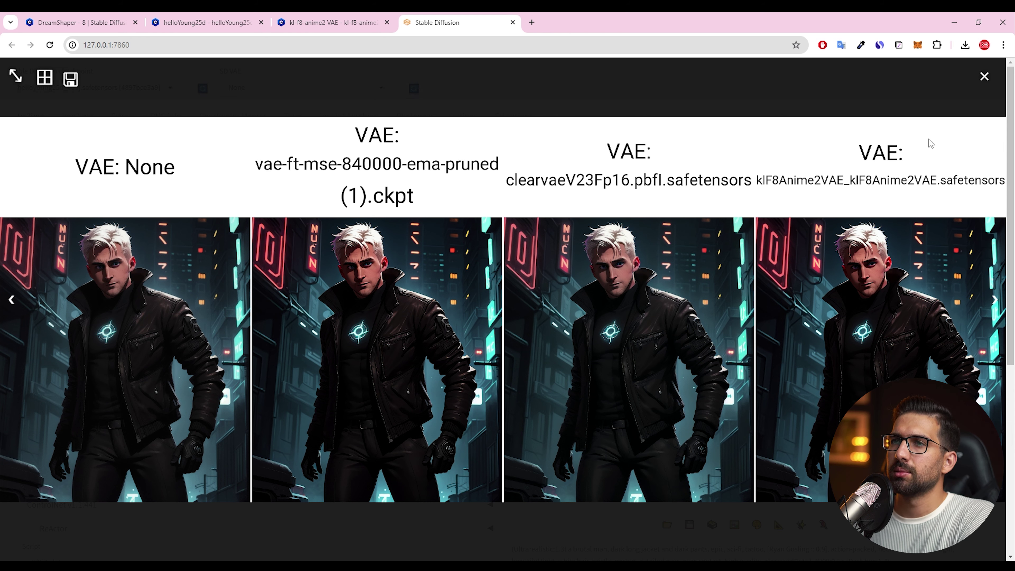
pyautogui.click(984, 76)
# - From the output folder, open 00018-3441929555.png in Photoshop and place images 00019, 00020 and 00021 of that seed as layers above it
pyautogui.click(666, 524)
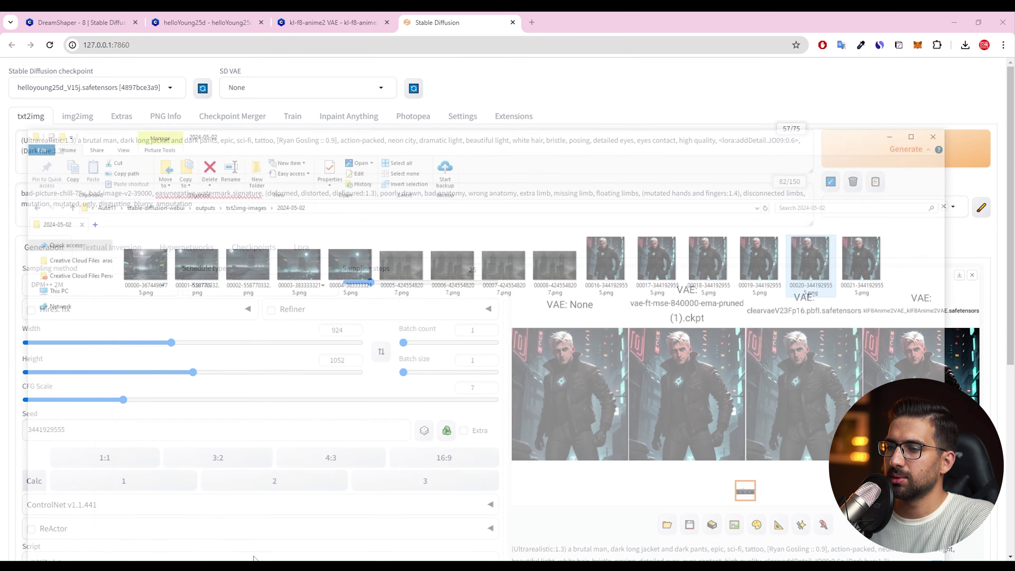
pyautogui.moveTo(967, 281); pyautogui.dragTo(765, 271)
pyautogui.moveTo(752, 224); pyautogui.dragTo(550, 557)
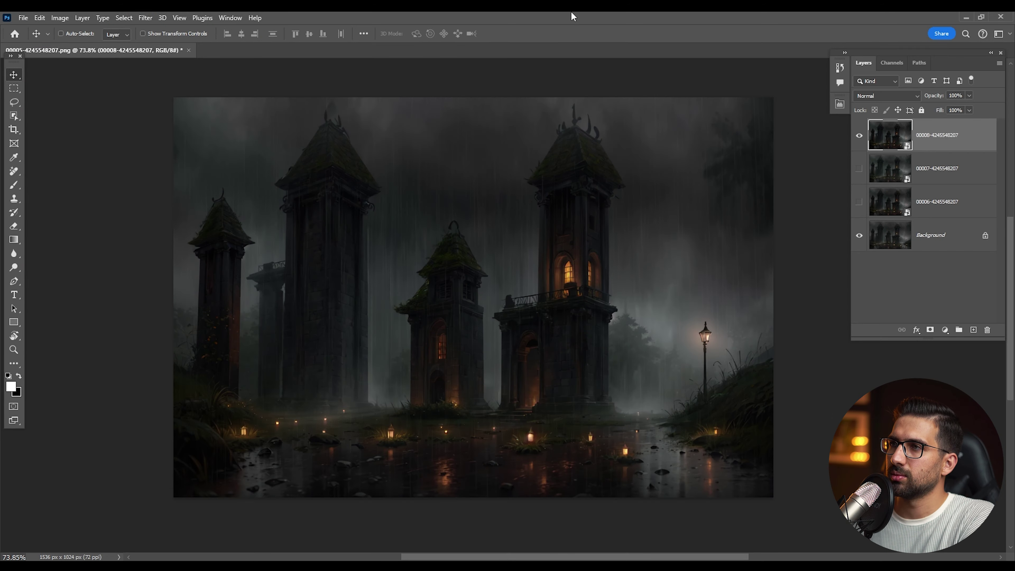
pyautogui.moveTo(571, 16); pyautogui.dragTo(571, 50)
pyautogui.click(264, 547)
pyautogui.moveTo(947, 326); pyautogui.dragTo(706, 64)
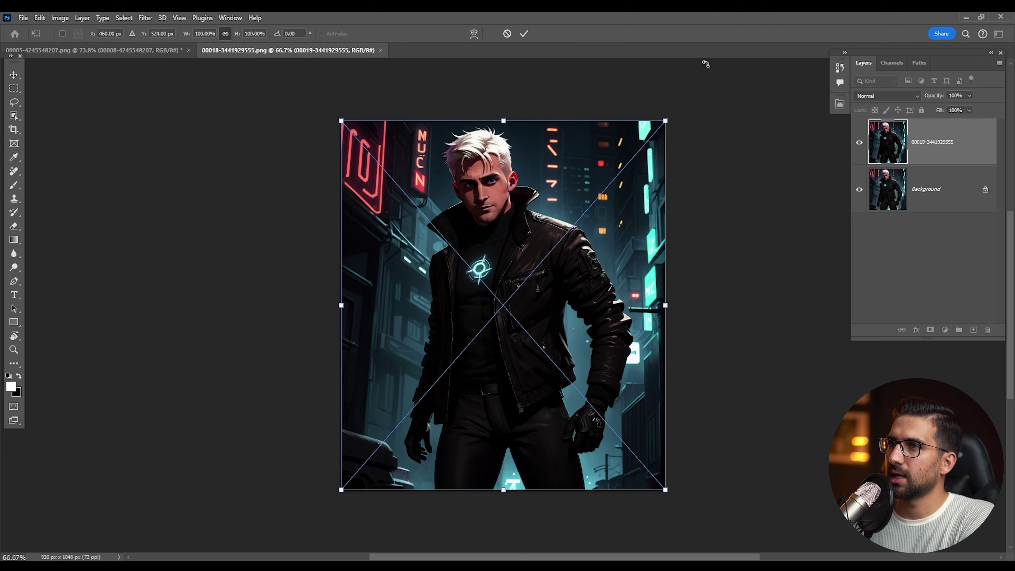
pyautogui.press('Return')
pyautogui.press('Return')
pyautogui.press('Return')
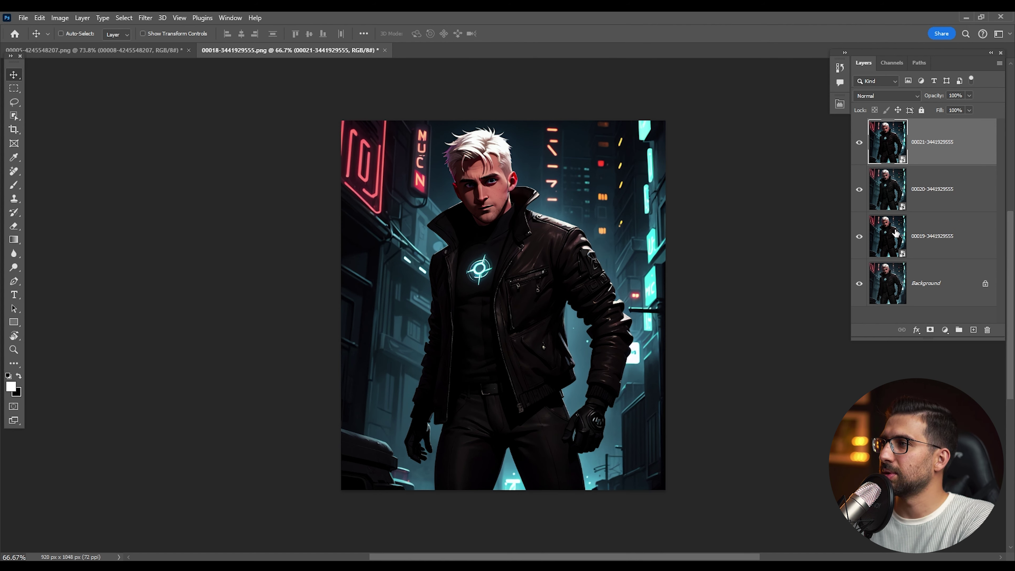
# - Hide layers 00019, 00020 and 00021 so only the Background shows, and check the VAE order in the browser's comparison grid
pyautogui.click(858, 235)
pyautogui.click(858, 142)
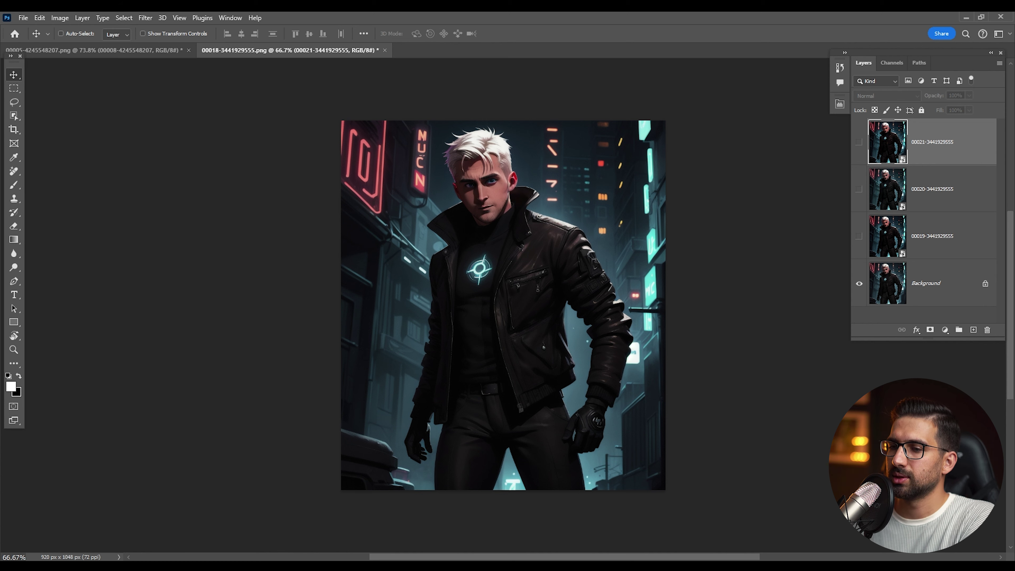
pyautogui.click(966, 17)
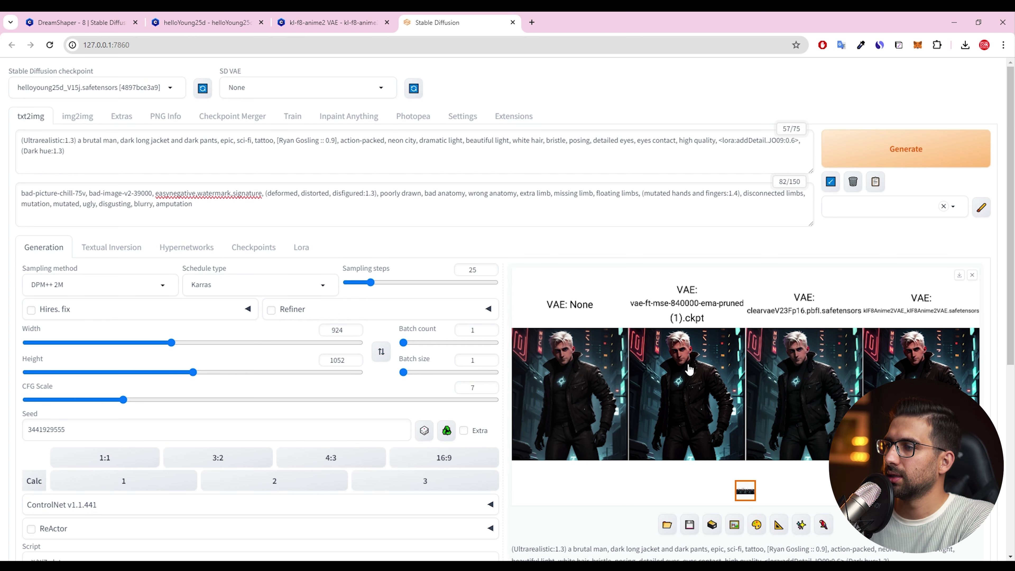
pyautogui.click(954, 22)
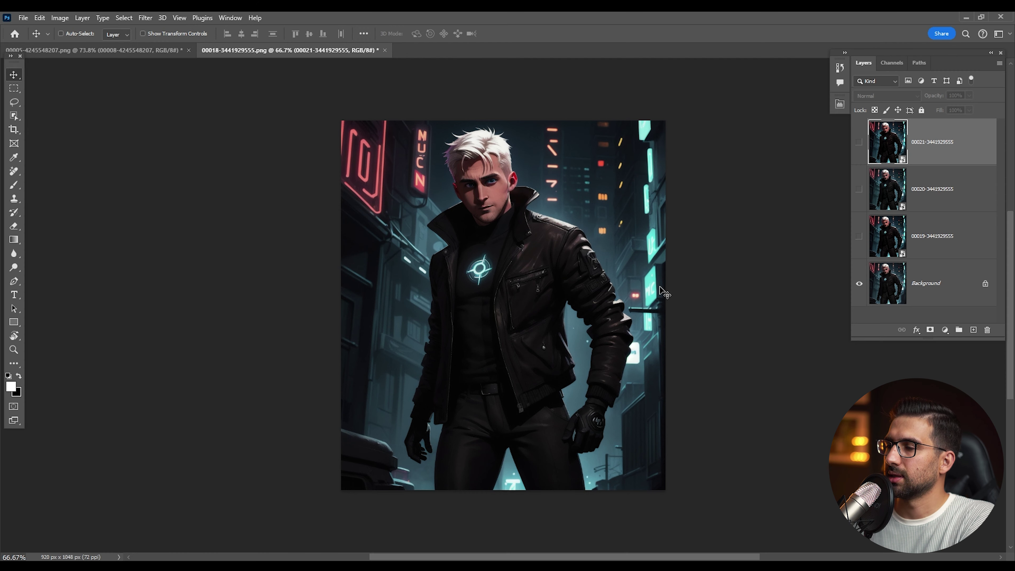
pyautogui.click(859, 239)
pyautogui.click(859, 239)
pyautogui.click(859, 239)
pyautogui.click(860, 239)
pyautogui.click(859, 239)
pyautogui.click(859, 239)
pyautogui.click(859, 239)
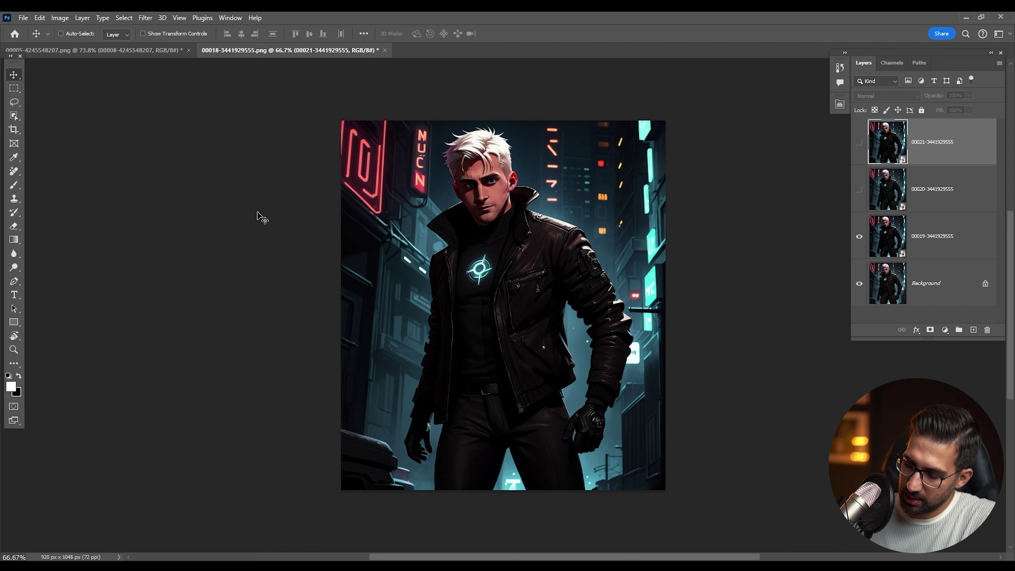
pyautogui.moveTo(258, 215); pyautogui.dragTo(403, 237)
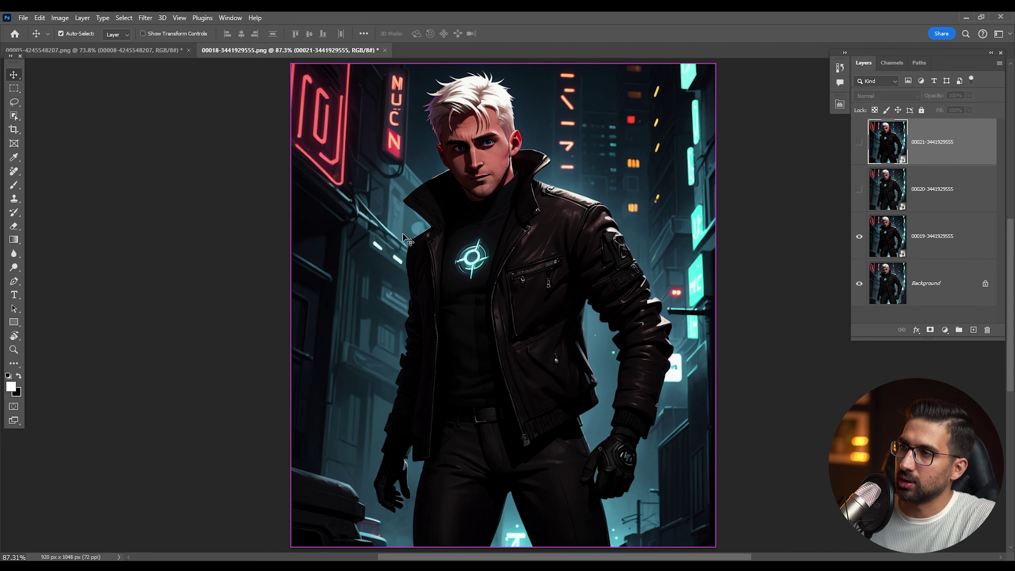
pyautogui.click(860, 237)
pyautogui.click(859, 236)
pyautogui.click(860, 236)
pyautogui.click(860, 236)
pyautogui.click(861, 237)
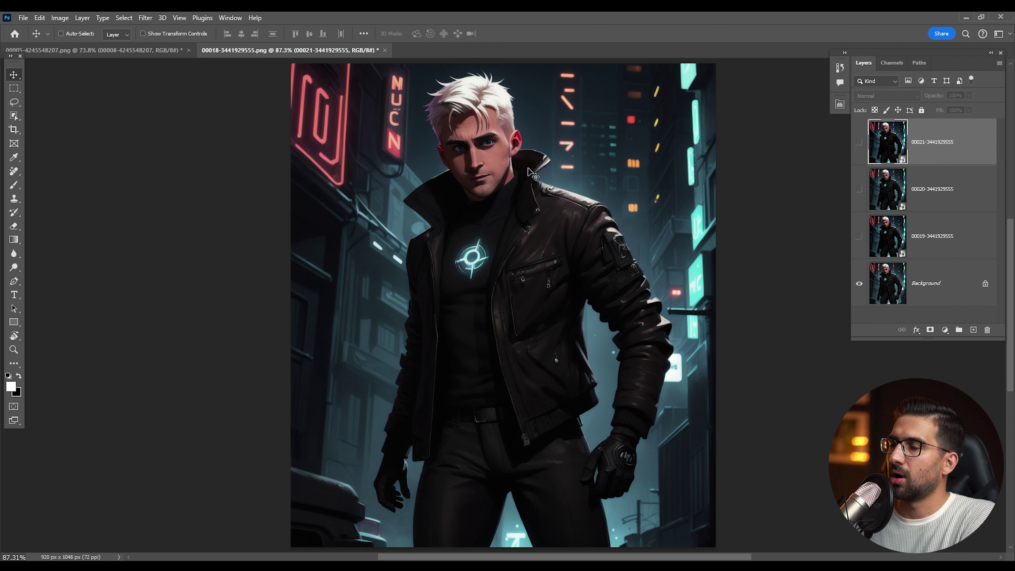
pyautogui.click(877, 236)
pyautogui.click(858, 237)
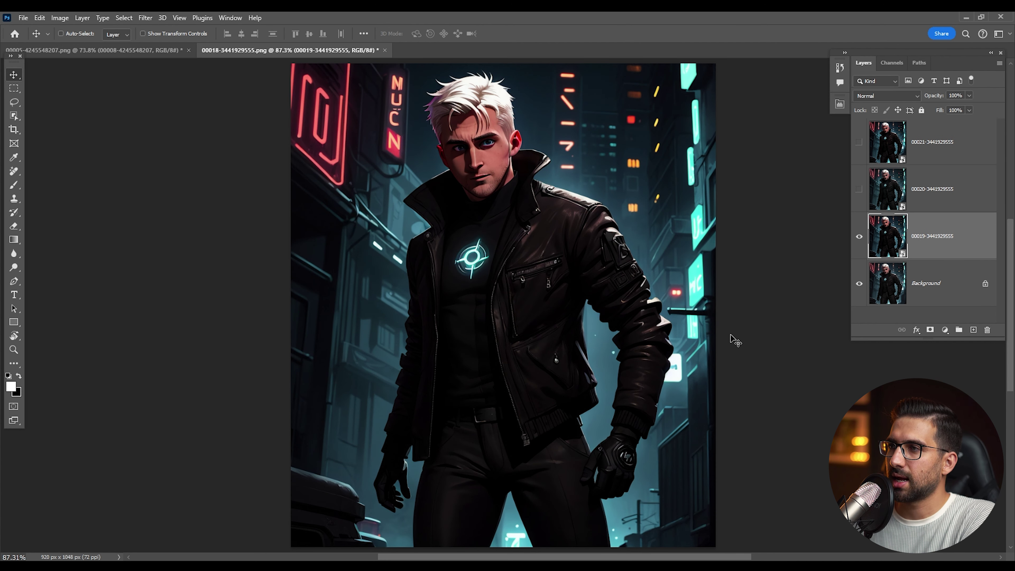
pyautogui.click(858, 237)
pyautogui.click(858, 237)
pyautogui.click(858, 237)
pyautogui.click(858, 237)
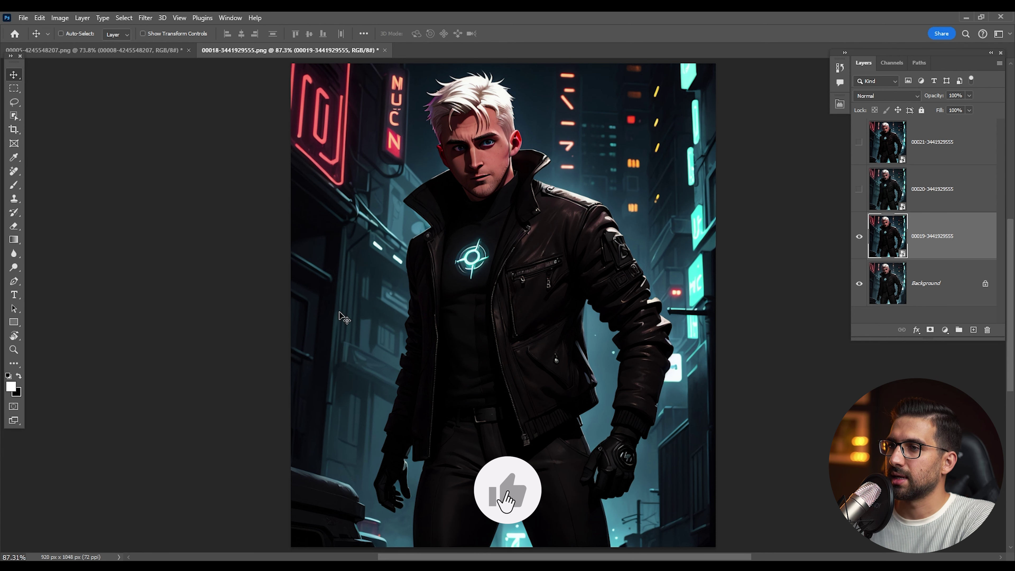
pyautogui.click(859, 236)
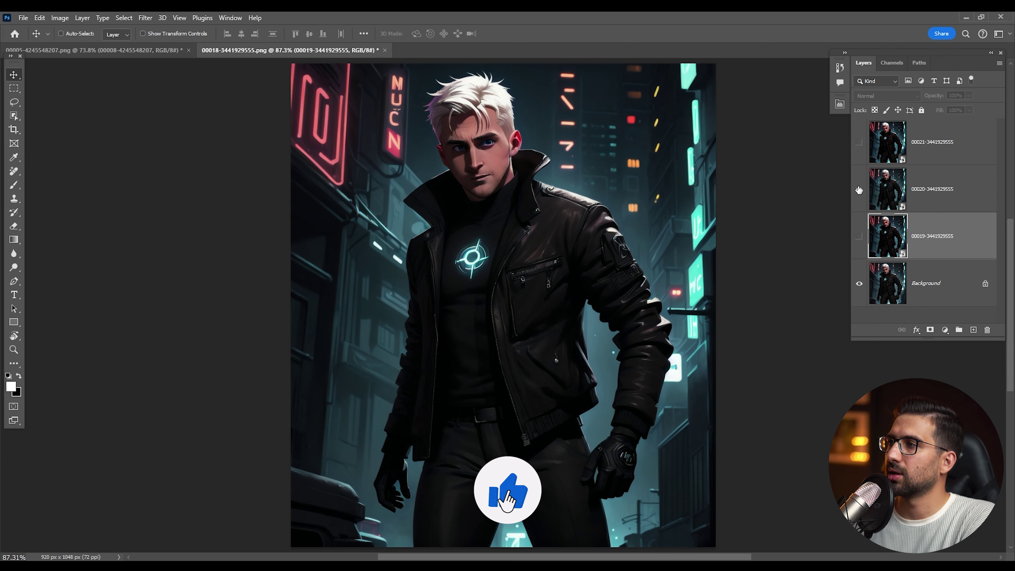
pyautogui.click(858, 189)
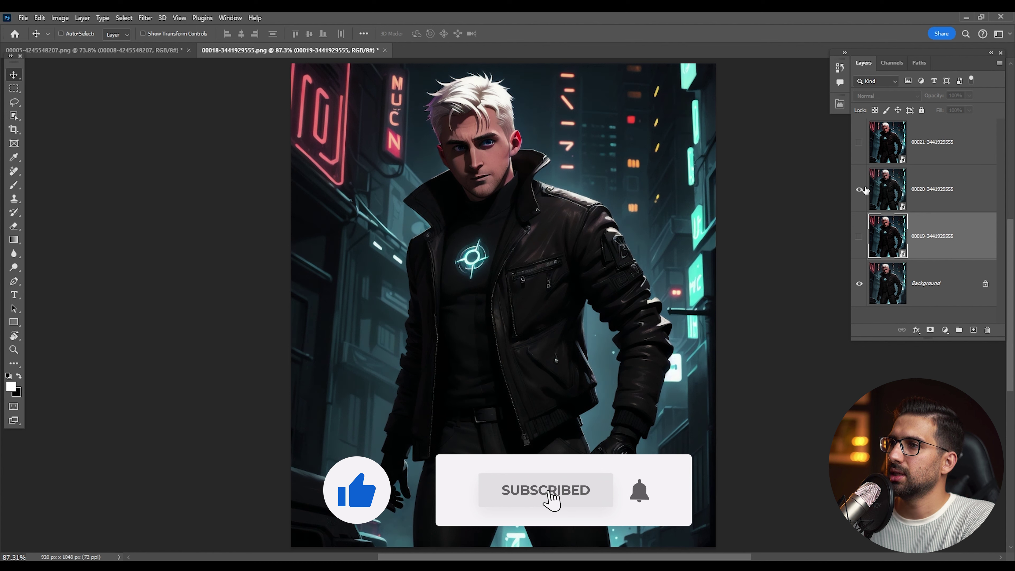
pyautogui.click(863, 190)
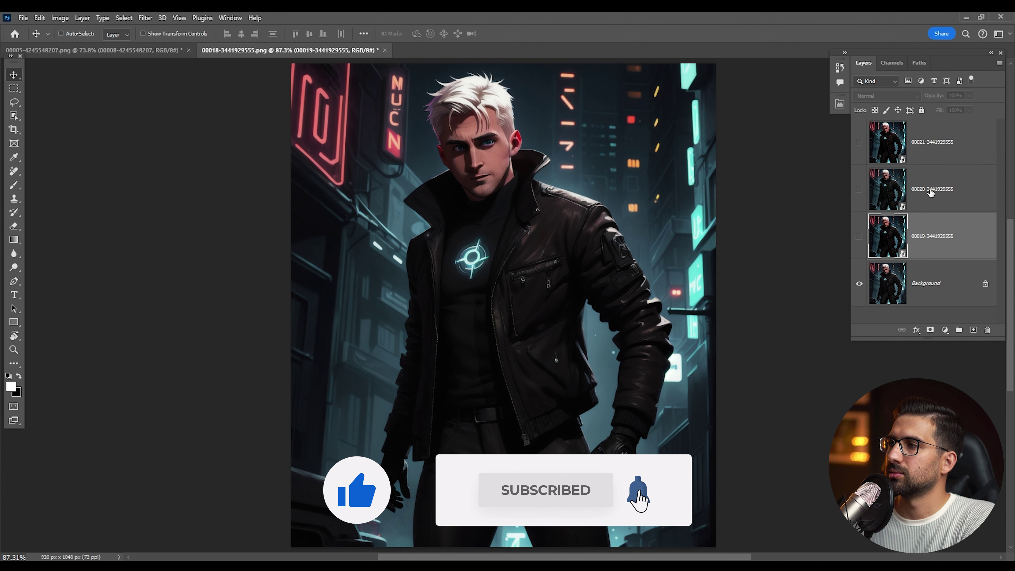
pyautogui.click(863, 193)
pyautogui.click(862, 193)
pyautogui.click(862, 192)
pyautogui.click(863, 192)
pyautogui.click(862, 192)
pyautogui.click(862, 192)
pyautogui.click(863, 193)
pyautogui.click(863, 193)
pyautogui.click(863, 192)
pyautogui.click(862, 193)
pyautogui.click(863, 193)
pyautogui.click(862, 193)
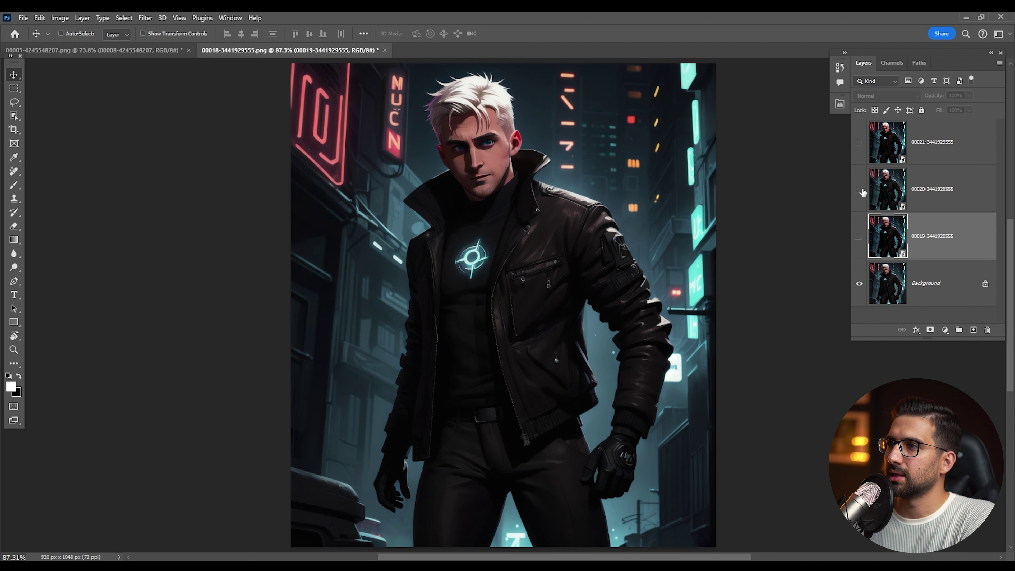
pyautogui.click(863, 192)
pyautogui.click(862, 193)
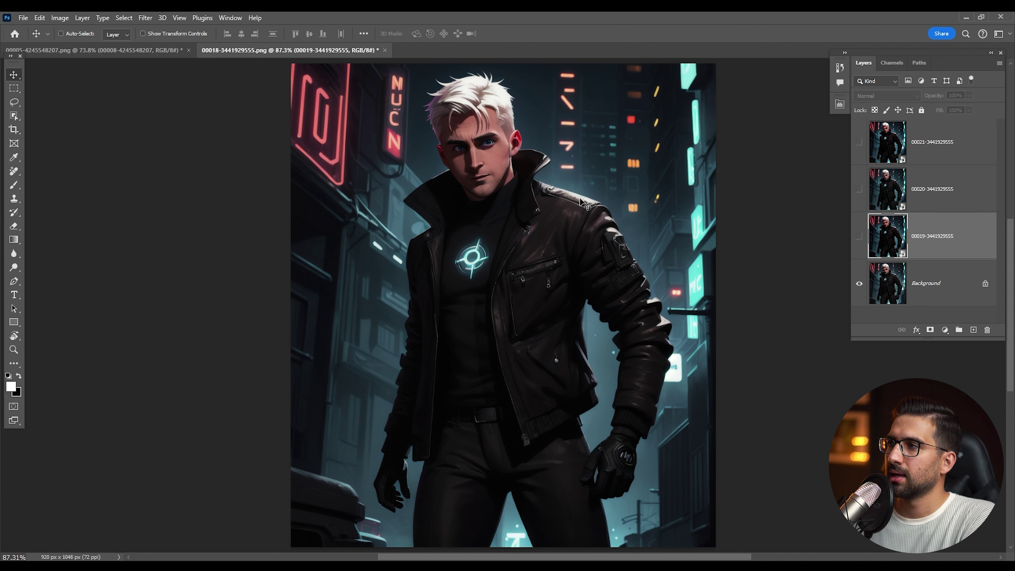
pyautogui.click(858, 237)
pyautogui.click(859, 236)
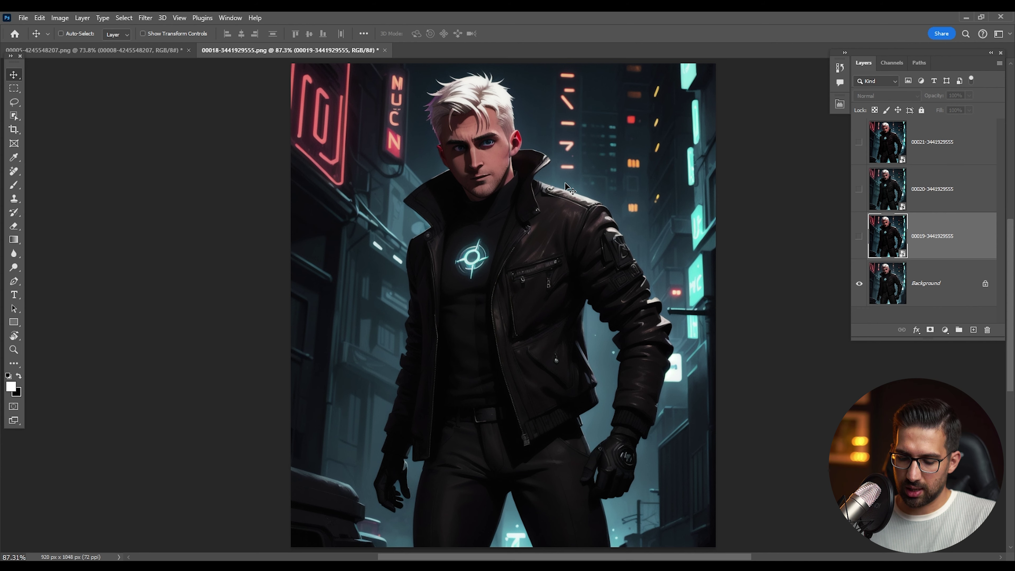
pyautogui.scroll(5, 569, 188)
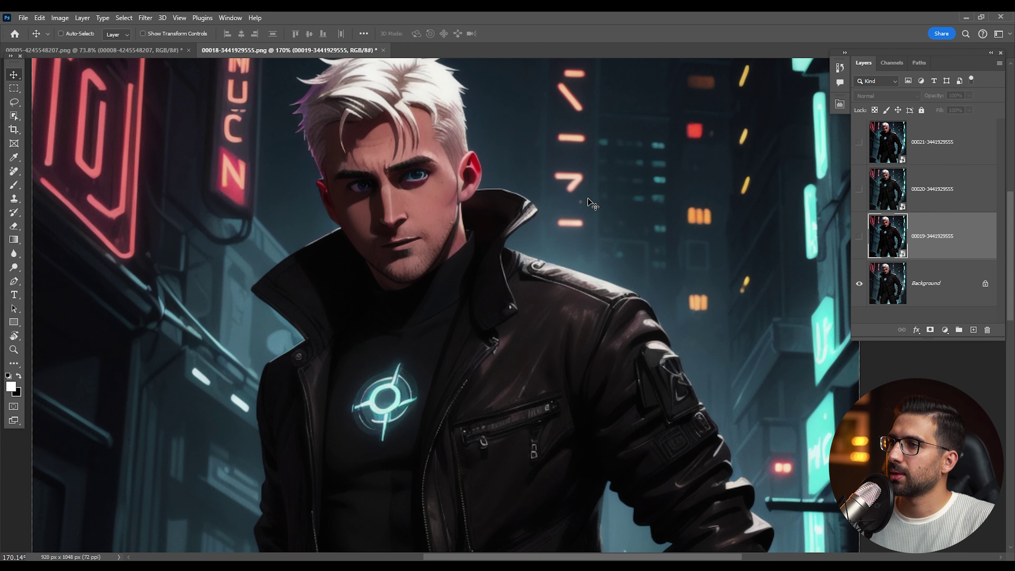
pyautogui.scroll(2, 587, 197)
pyautogui.click(867, 192)
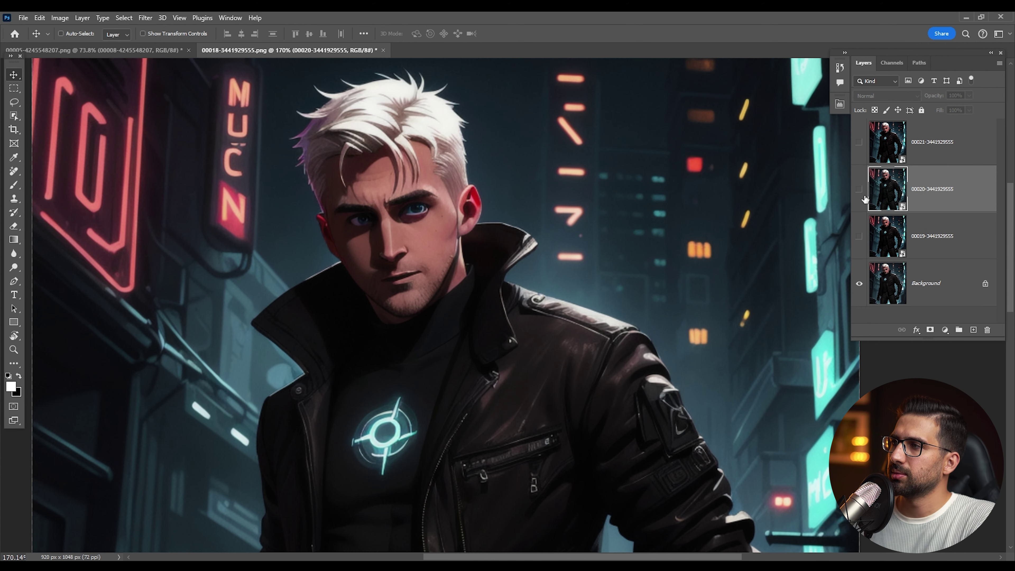
pyautogui.click(858, 189)
pyautogui.click(858, 190)
pyautogui.click(858, 190)
pyautogui.click(858, 190)
pyautogui.click(858, 190)
pyautogui.click(858, 191)
pyautogui.click(859, 189)
pyautogui.click(858, 189)
pyautogui.click(861, 188)
pyautogui.click(861, 188)
pyautogui.click(862, 188)
pyautogui.click(861, 188)
pyautogui.click(858, 188)
pyautogui.click(859, 189)
pyautogui.click(859, 188)
pyautogui.click(859, 189)
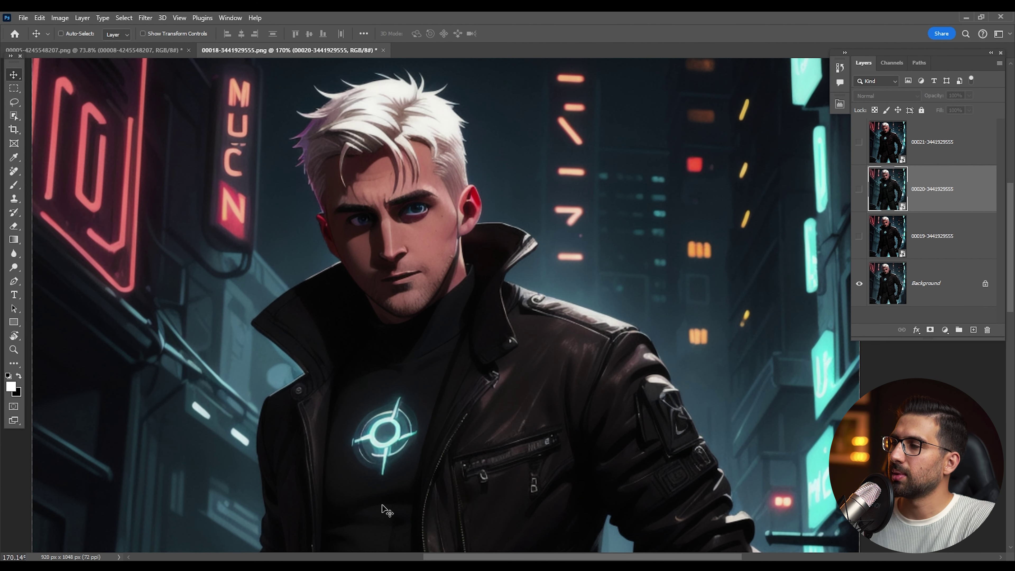
pyautogui.click(859, 188)
pyautogui.click(859, 189)
pyautogui.click(859, 189)
pyautogui.click(860, 189)
pyautogui.click(860, 189)
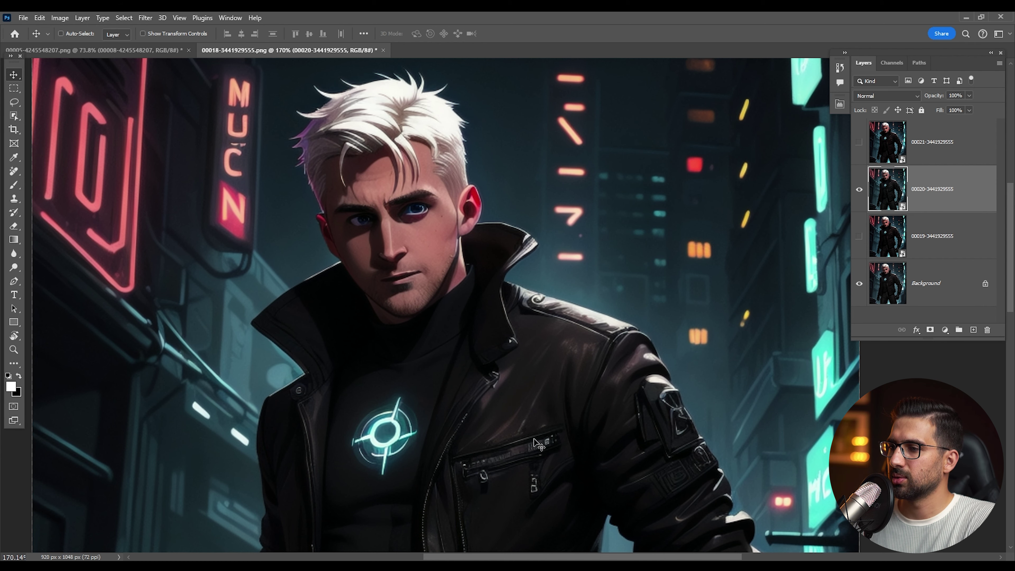
pyautogui.click(858, 188)
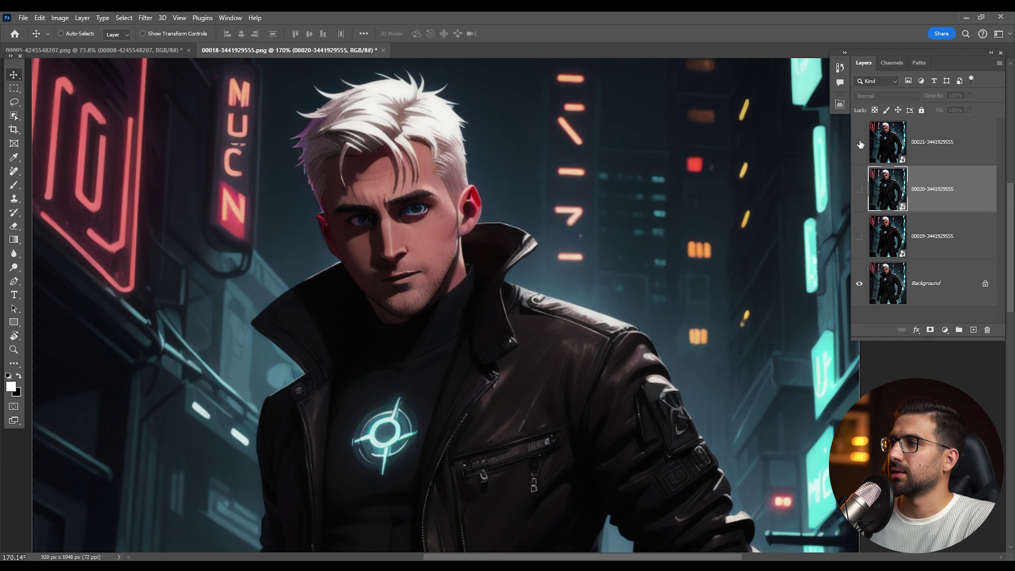
pyautogui.click(859, 143)
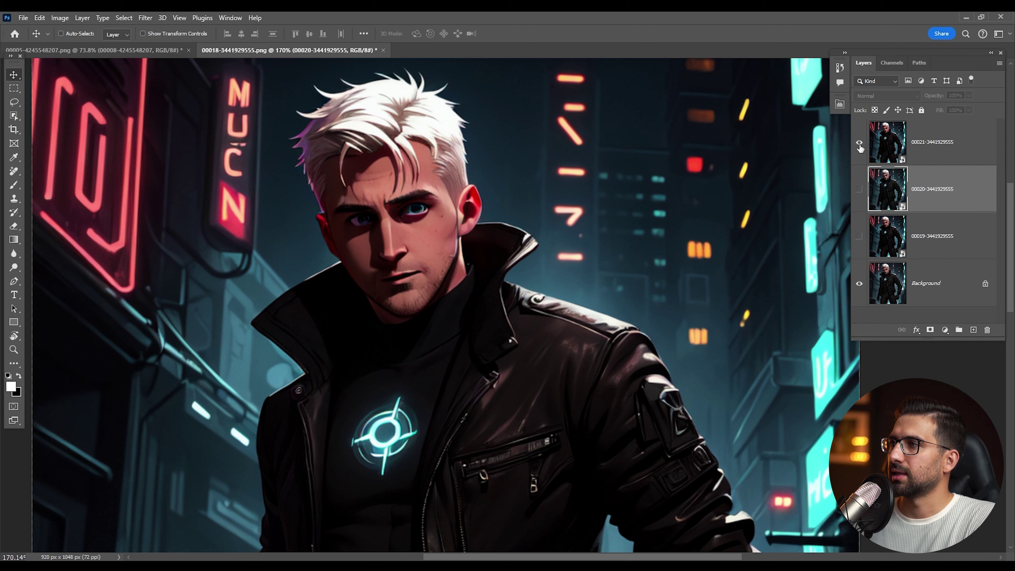
pyautogui.click(858, 143)
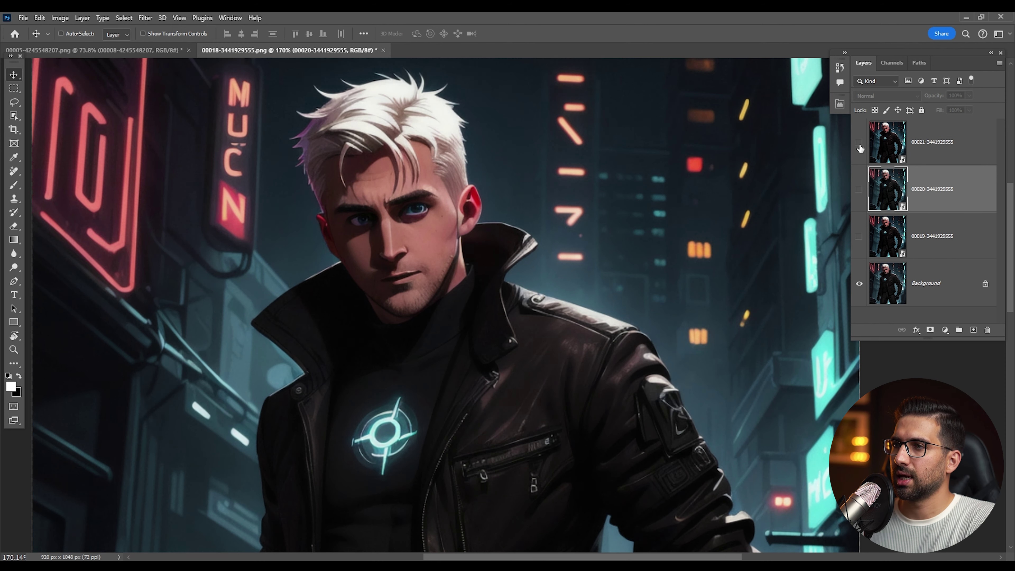
pyautogui.click(859, 144)
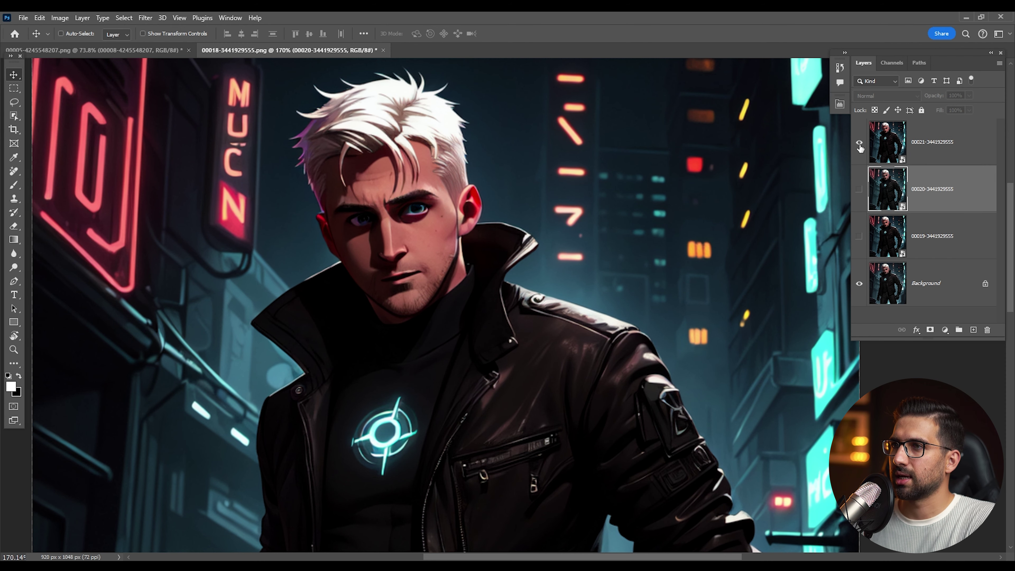
pyautogui.click(858, 143)
pyautogui.hotkey('ctrl', '0')
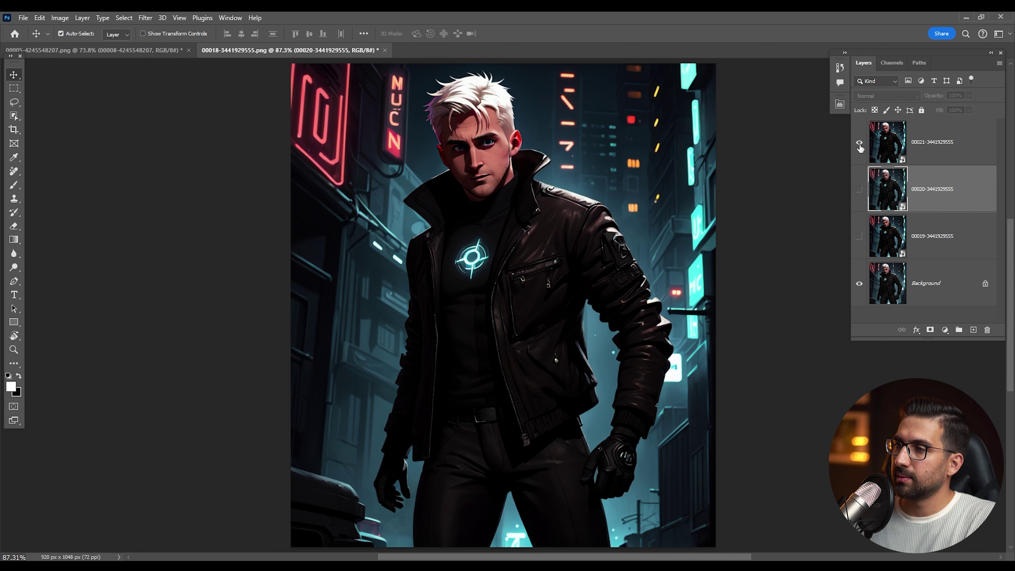
pyautogui.click(859, 143)
pyautogui.click(860, 143)
pyautogui.click(858, 143)
pyautogui.click(859, 143)
pyautogui.click(859, 143)
pyautogui.click(859, 143)
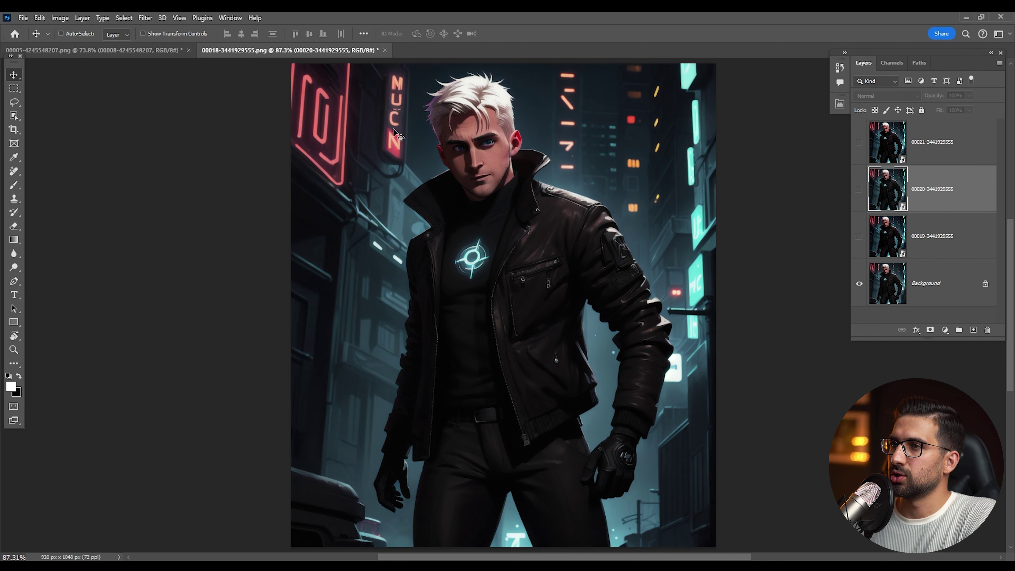
pyautogui.click(859, 143)
pyautogui.click(858, 143)
pyautogui.click(859, 143)
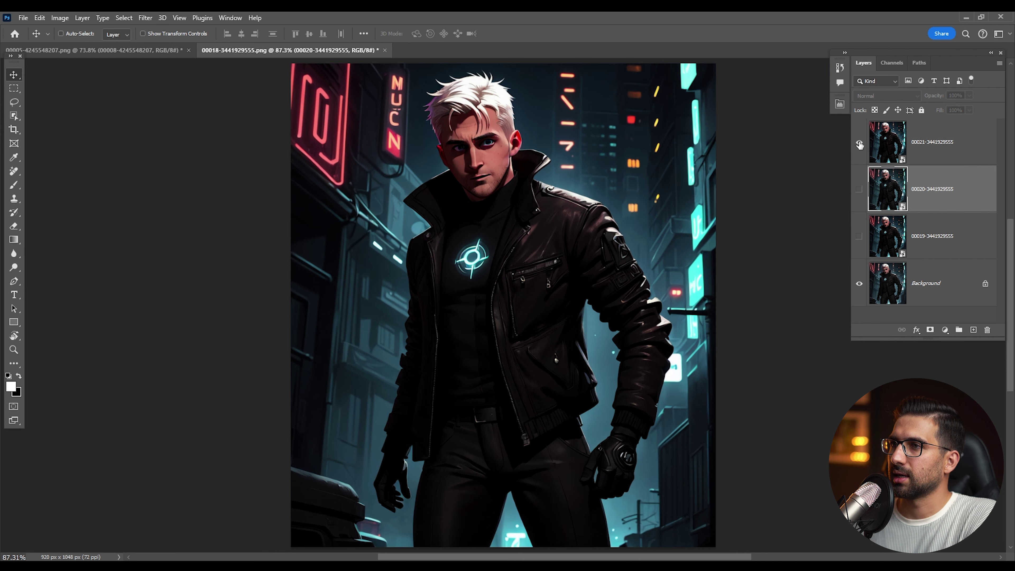
pyautogui.click(859, 143)
pyautogui.click(858, 143)
pyautogui.click(858, 142)
pyautogui.click(859, 141)
pyautogui.click(859, 140)
pyautogui.click(860, 139)
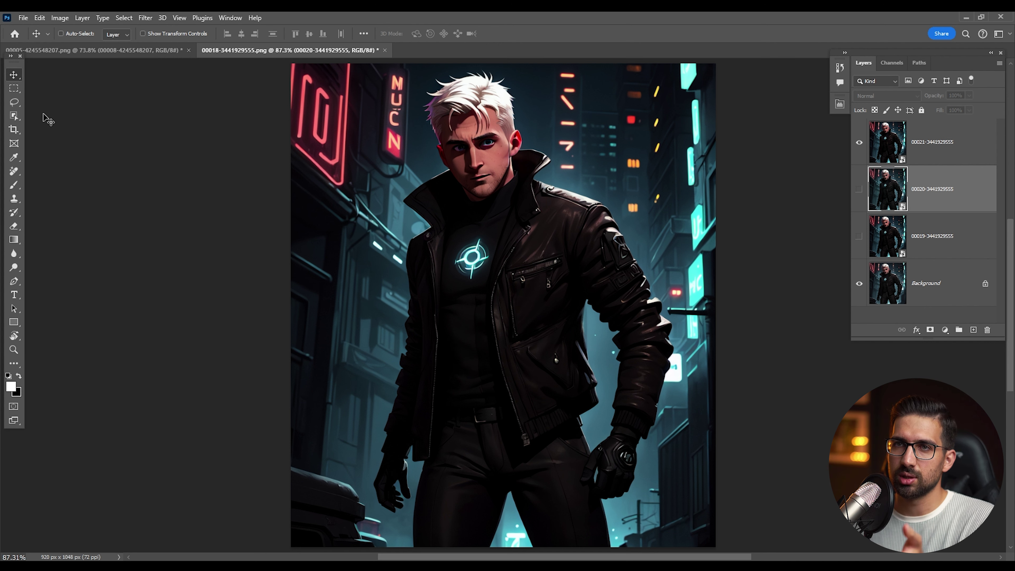
pyautogui.moveTo(16, 65); pyautogui.dragTo(21, 92)
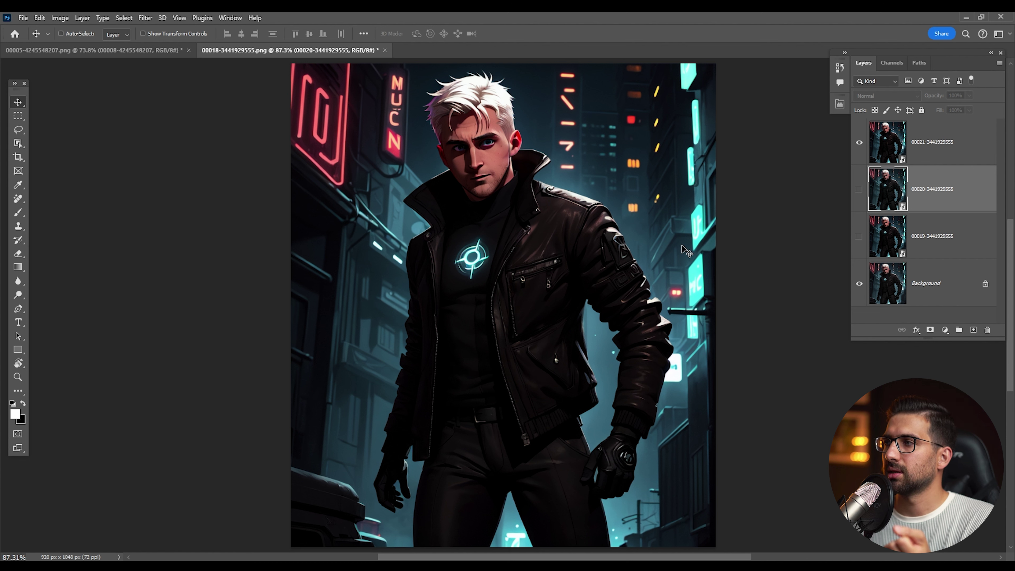
pyautogui.click(950, 242)
pyautogui.click(932, 193)
pyautogui.click(923, 146)
pyautogui.click(859, 236)
pyautogui.click(859, 237)
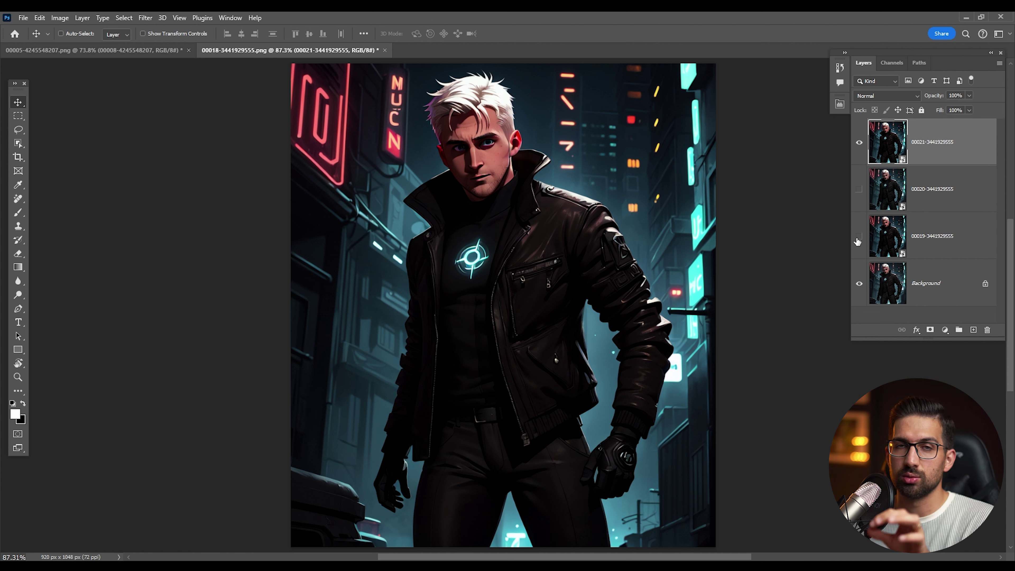